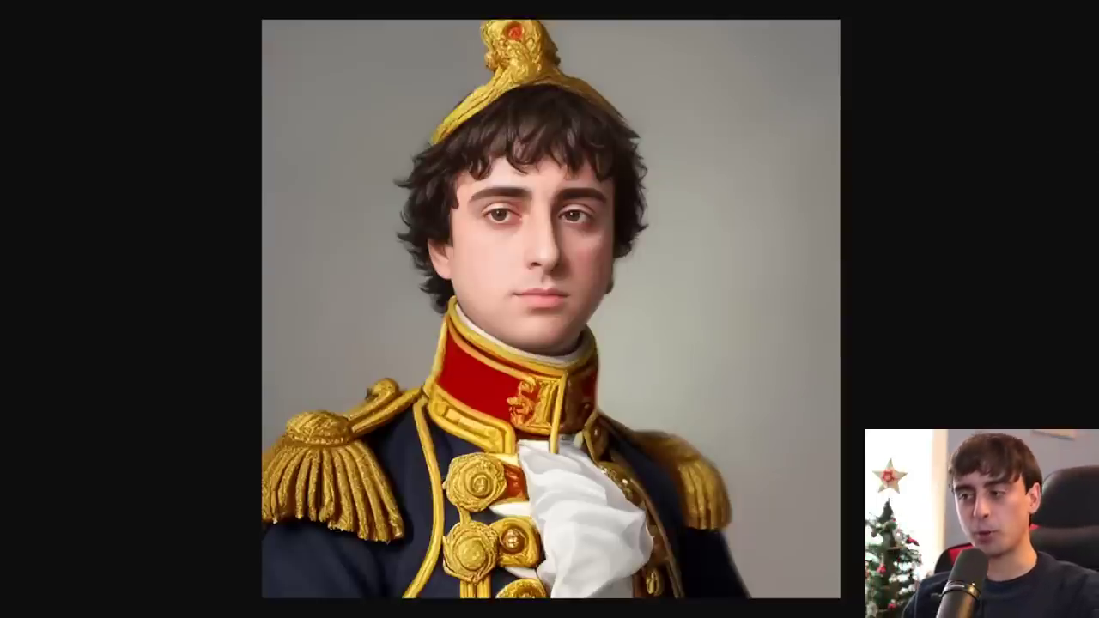
Flip back and forth between the Napoleon painting and the AI uniform portrait to compare them.
{"action": "left_click", "coordinate": [946, 303]}
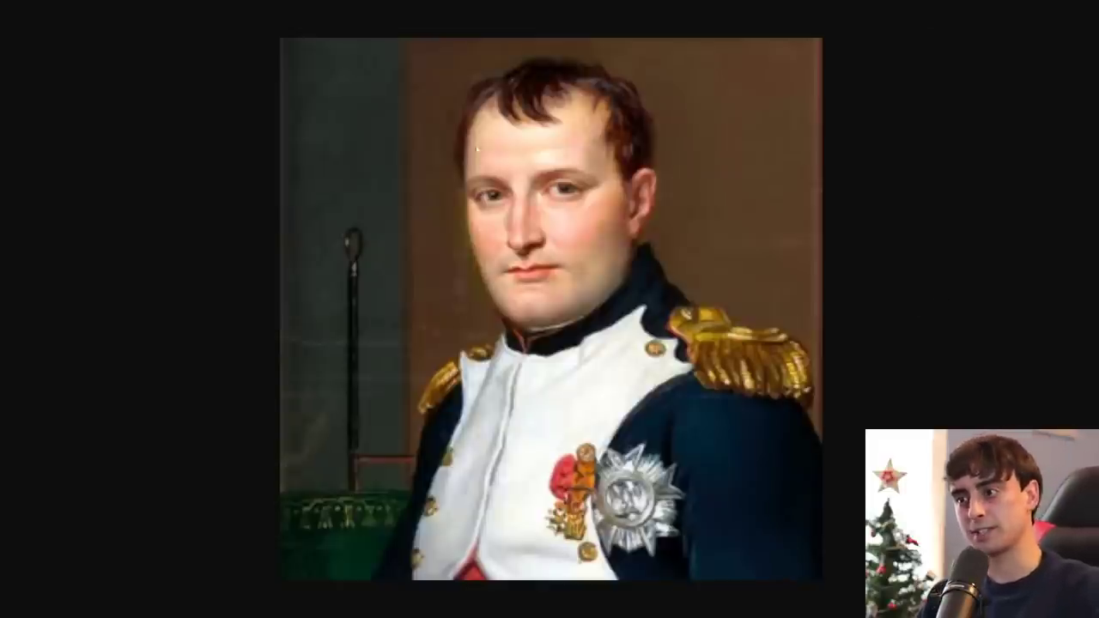
{"action": "left_click", "coordinate": [901, 312]}
{"action": "key", "text": "Left"}
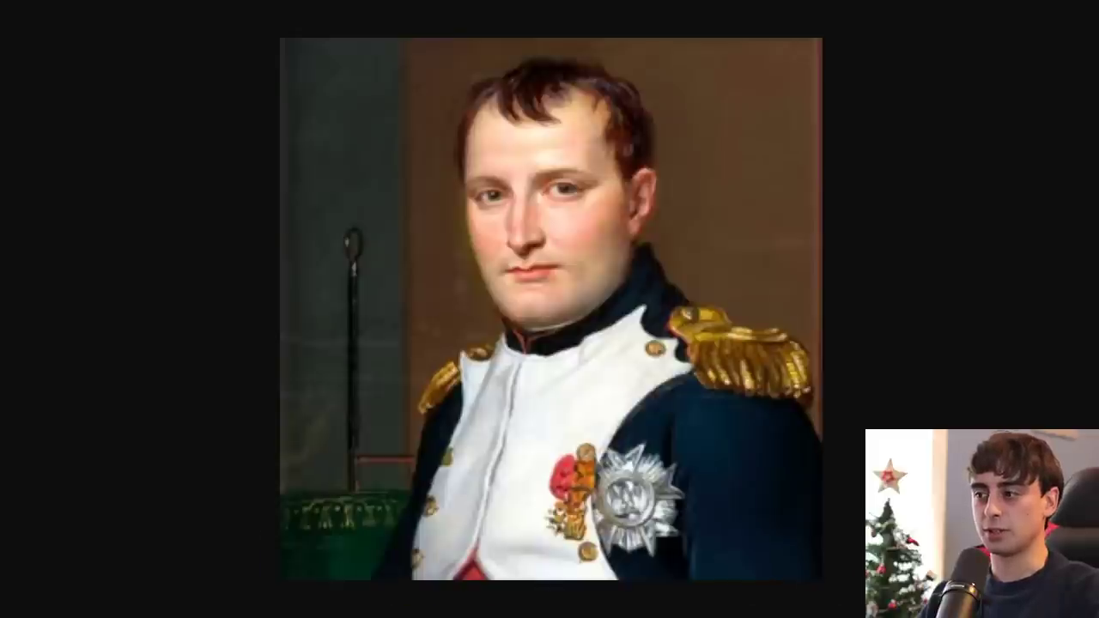
{"action": "key", "text": "Right"}
{"action": "key", "text": "Left"}
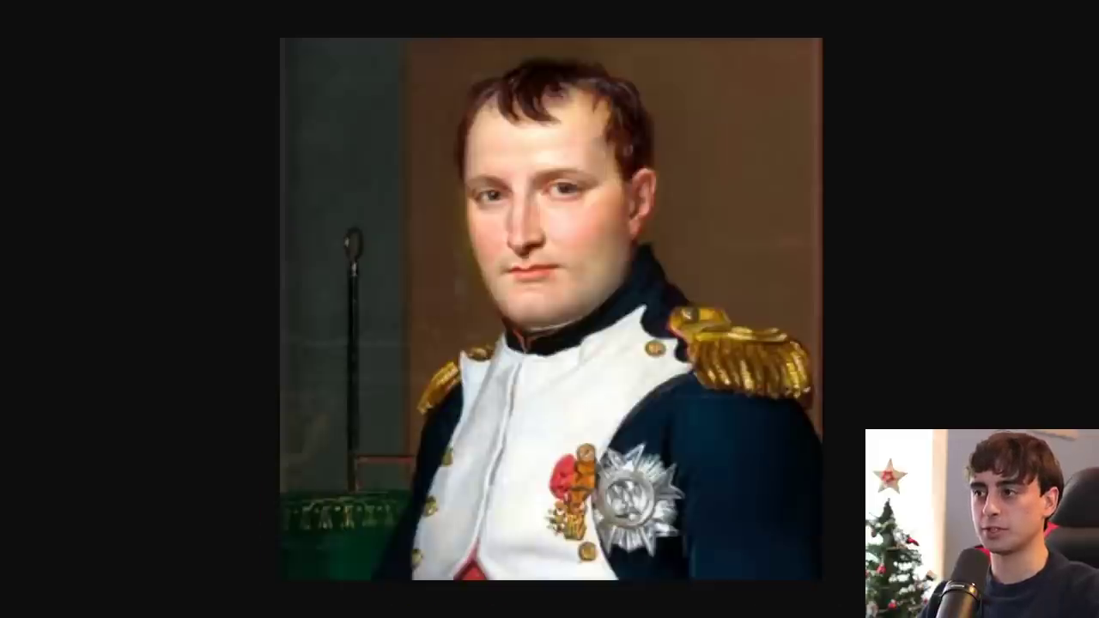
{"action": "key", "text": "Right"}
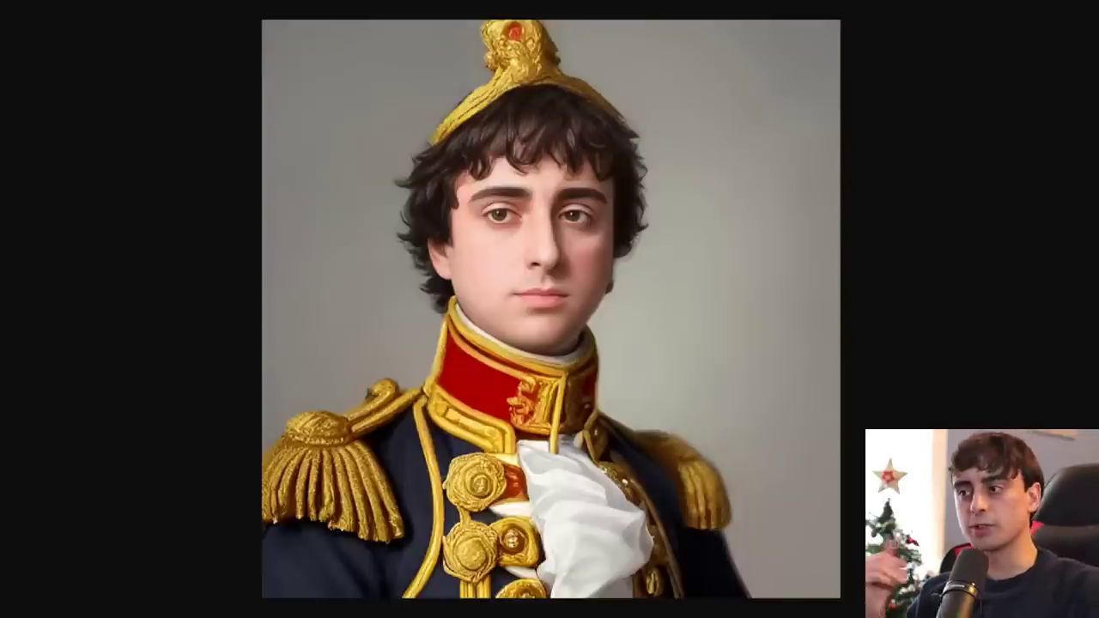
Step through the tuxedo portrait to the clown face image and zoom it to 200%.
{"action": "key", "text": "Right"}
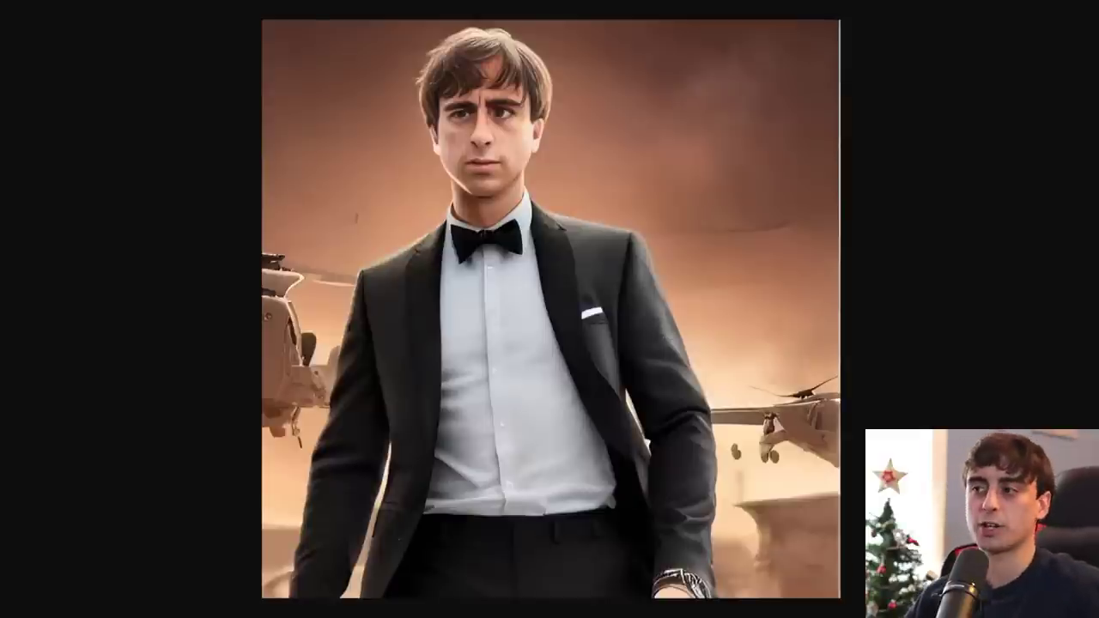
{"action": "key", "text": "Right"}
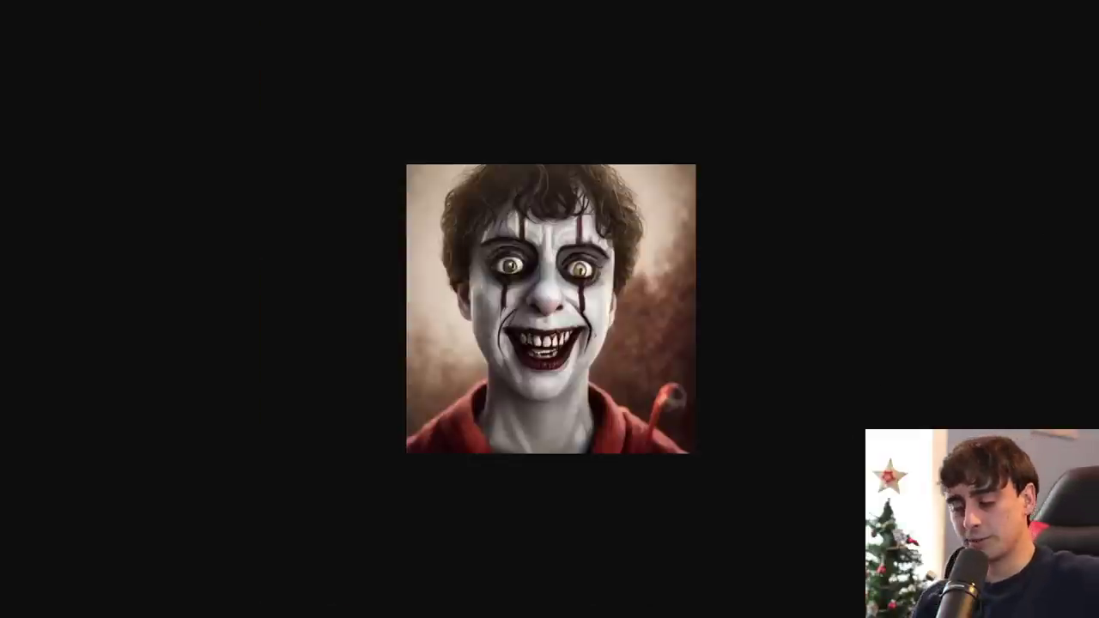
{"action": "key", "text": "ctrl+plus"}
{"action": "key", "text": "ctrl+plus"}
{"action": "key", "text": "ctrl+plus"}
{"action": "key", "text": "ctrl+plus"}
{"action": "key", "text": "ctrl+plus"}
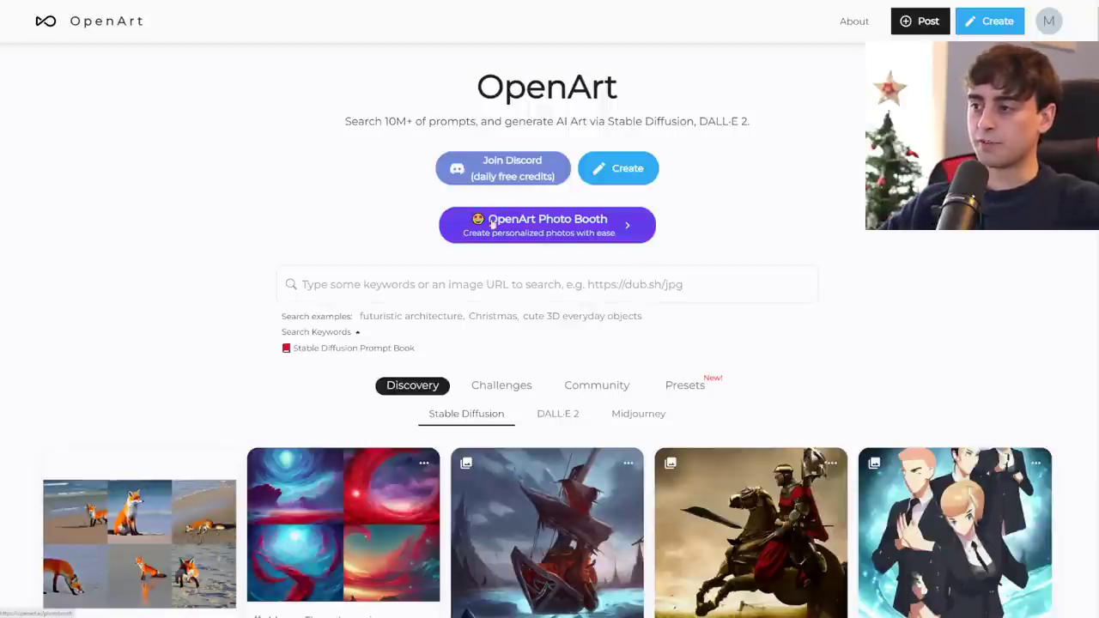
Go to the OpenArt Photo Booth page from the home page.
{"action": "left_click", "coordinate": [548, 237]}
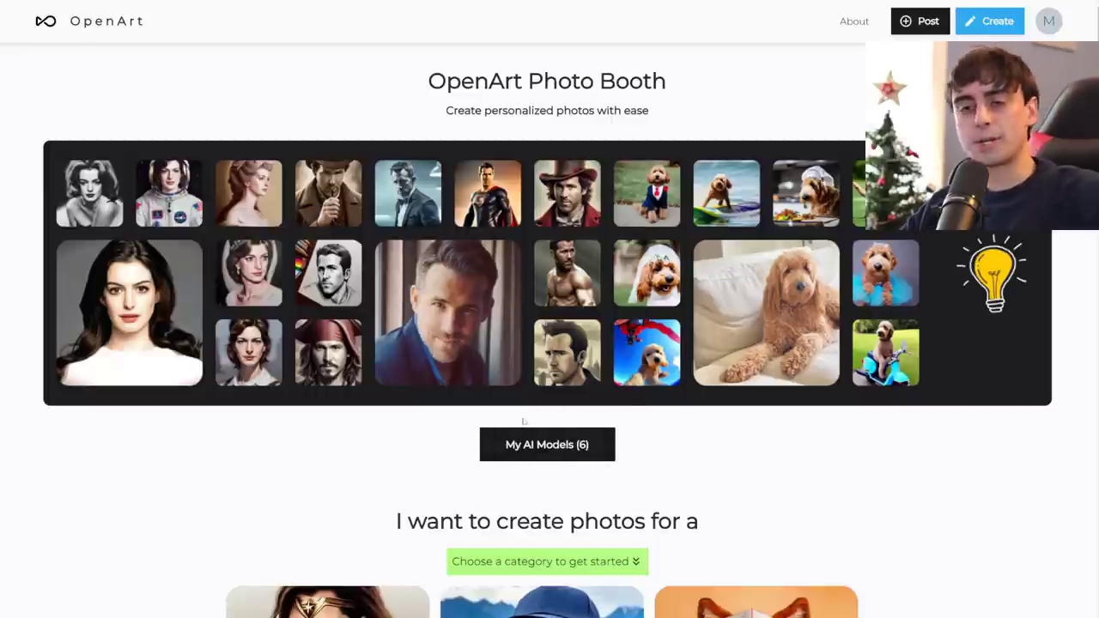
Zoom the page out so all six category cards, Person through Others, are visible.
{"action": "scroll", "coordinate": [626, 466], "scroll_direction": "down", "scroll_amount": 1}
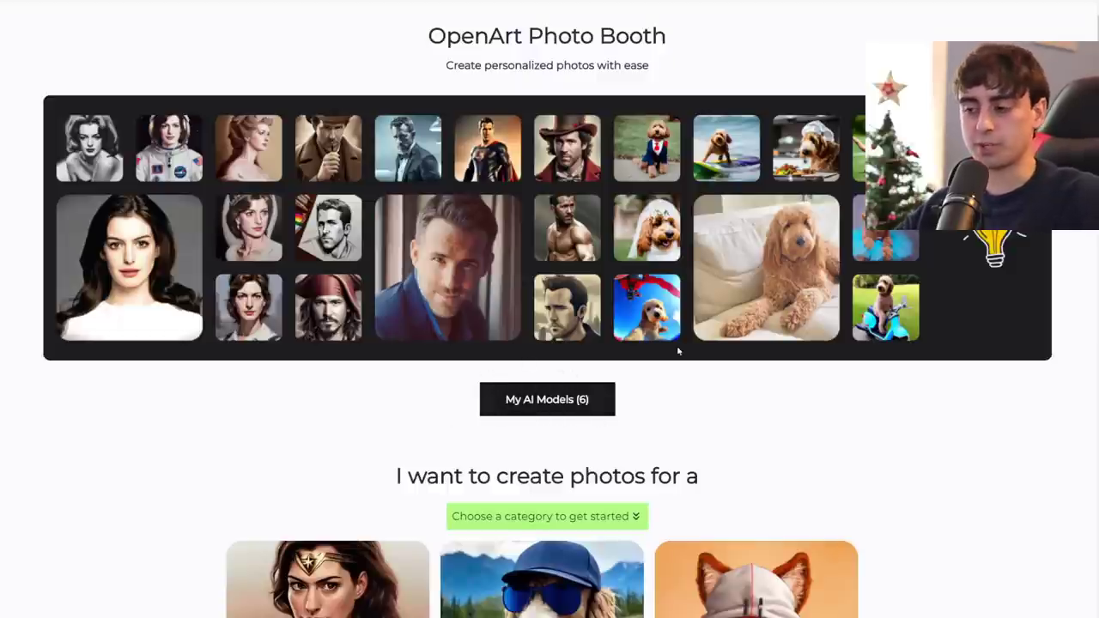
{"action": "scroll", "coordinate": [678, 351], "scroll_direction": "down", "scroll_amount": 10}
{"action": "scroll", "coordinate": [915, 335], "scroll_direction": "up", "scroll_amount": 1}
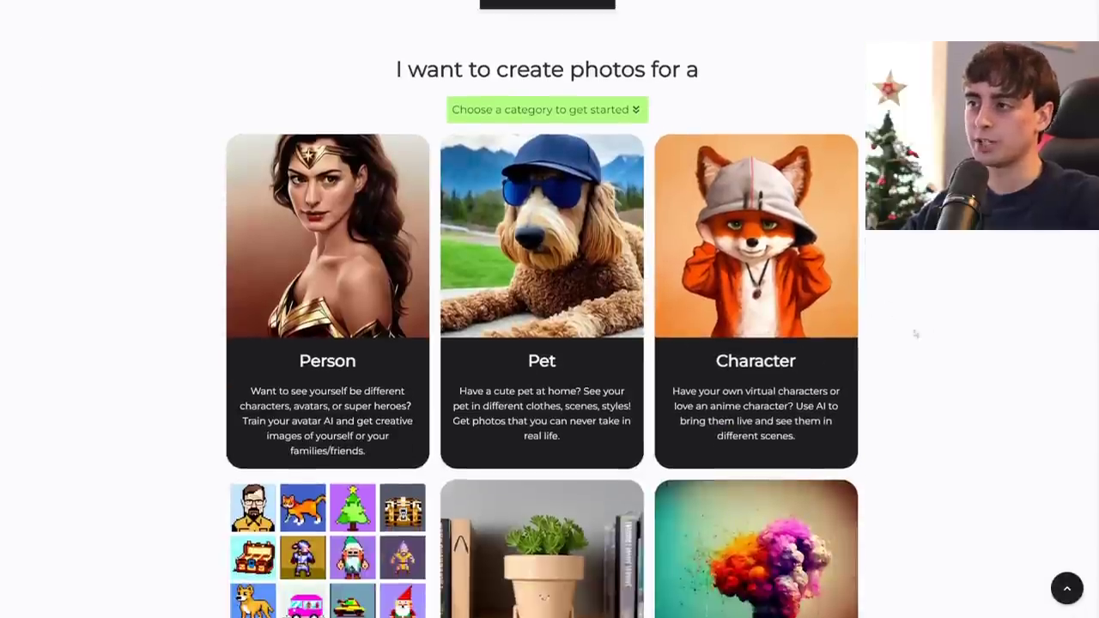
{"action": "key", "text": "ctrl+minus"}
{"action": "key", "text": "ctrl+minus"}
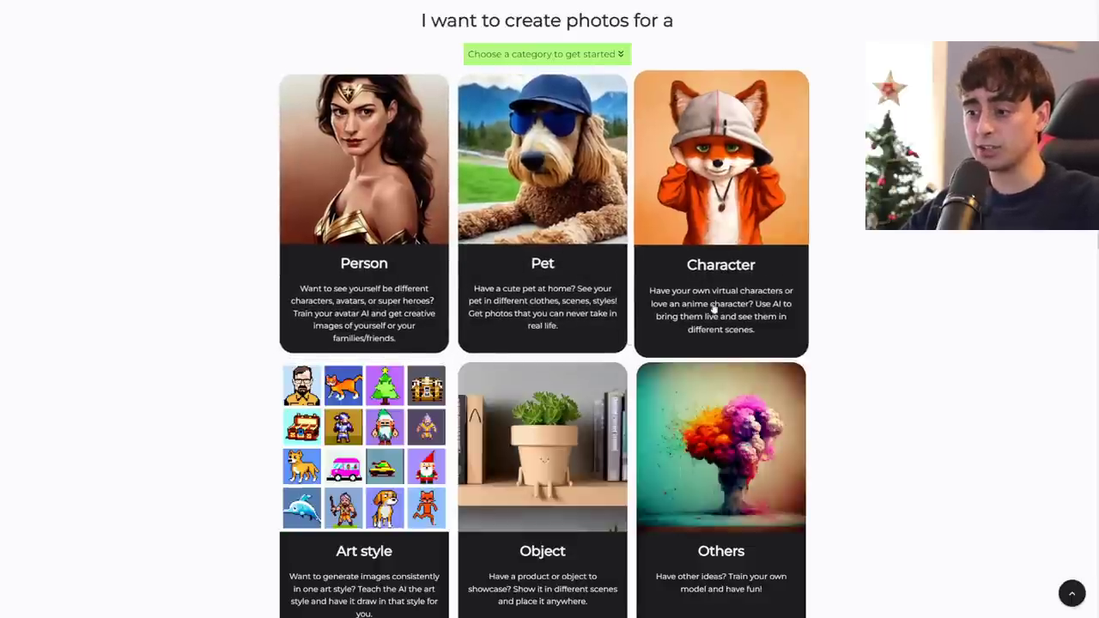
{"action": "scroll", "coordinate": [763, 287], "scroll_direction": "down", "scroll_amount": 1}
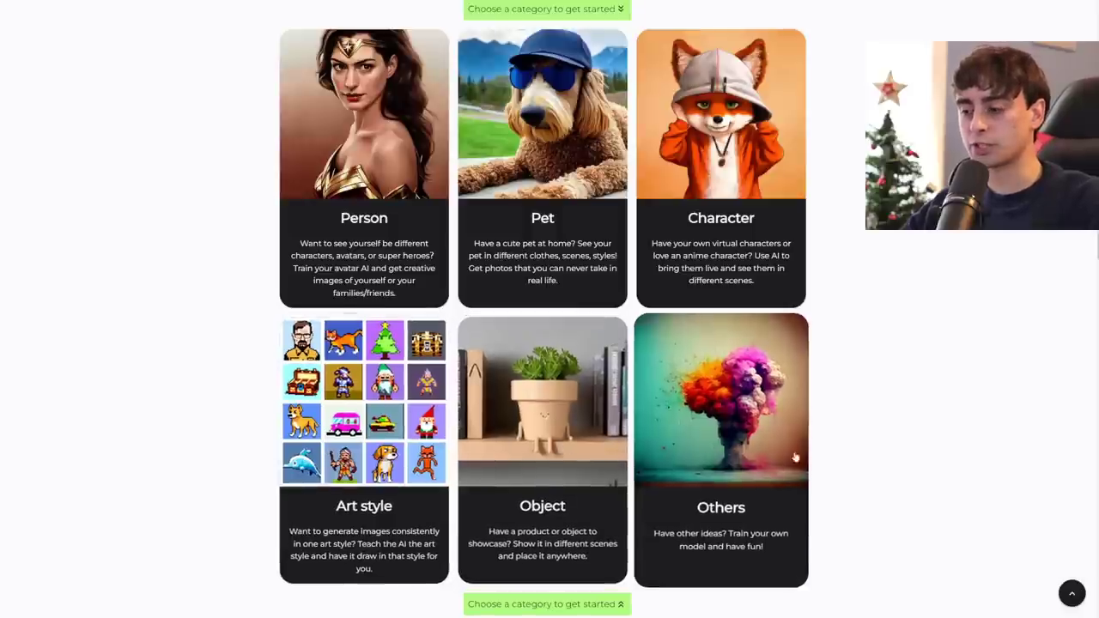
{"action": "scroll", "coordinate": [656, 430], "scroll_direction": "up", "scroll_amount": 1}
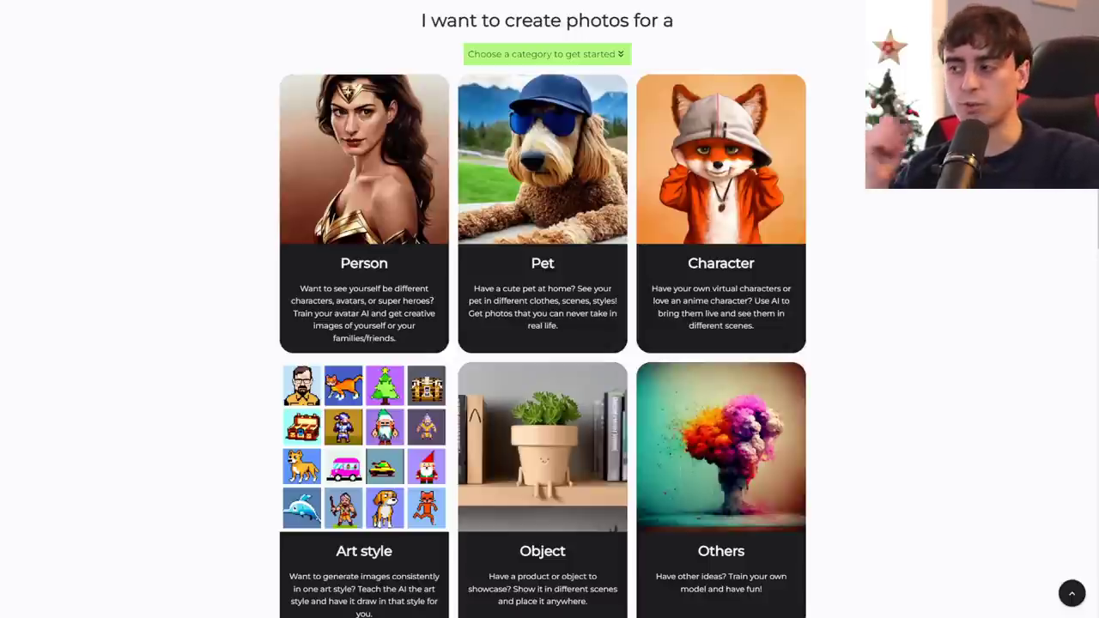
{"action": "scroll", "coordinate": [416, 242], "scroll_direction": "down", "scroll_amount": 1}
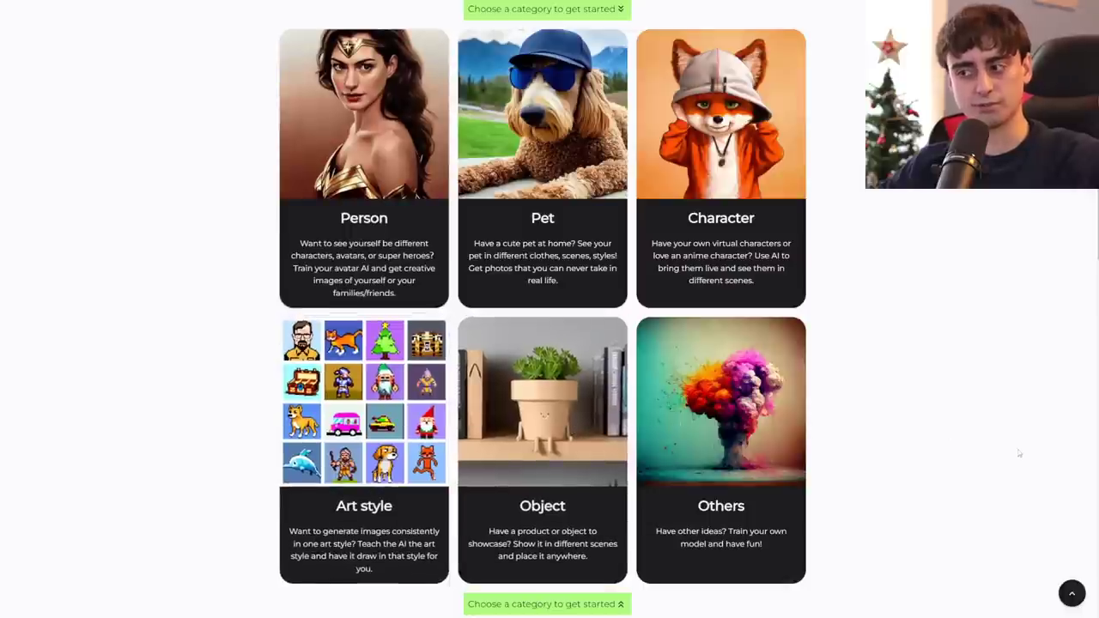
{"action": "scroll", "coordinate": [1009, 453], "scroll_direction": "up", "scroll_amount": 1}
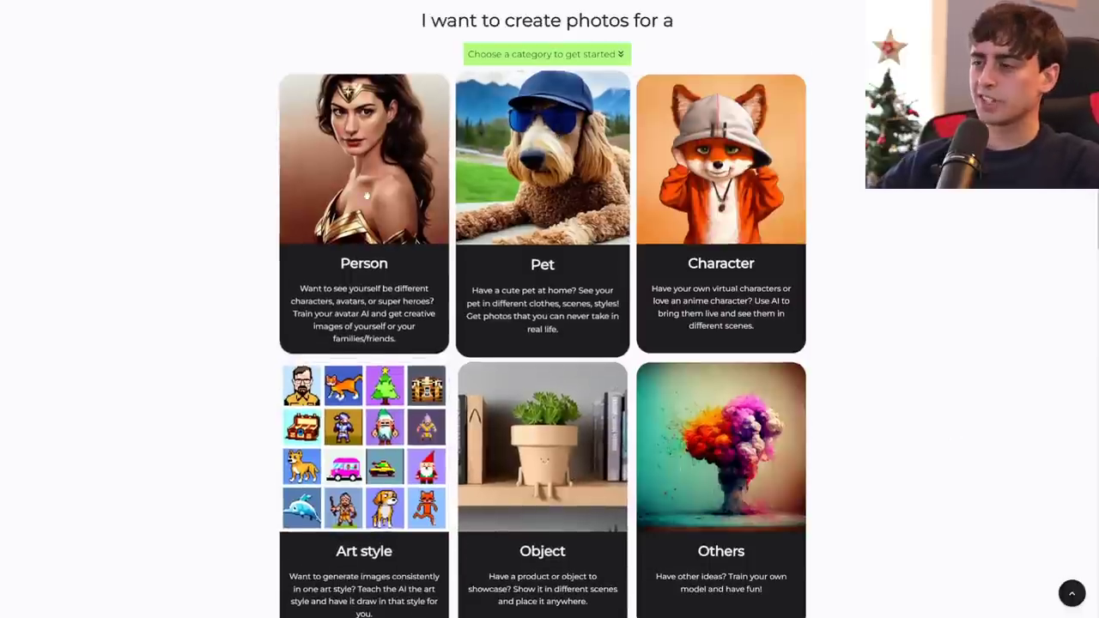
Choose the Person category to reach the $10.00 purchase page, then browse preset packages.
{"action": "left_click", "coordinate": [360, 157]}
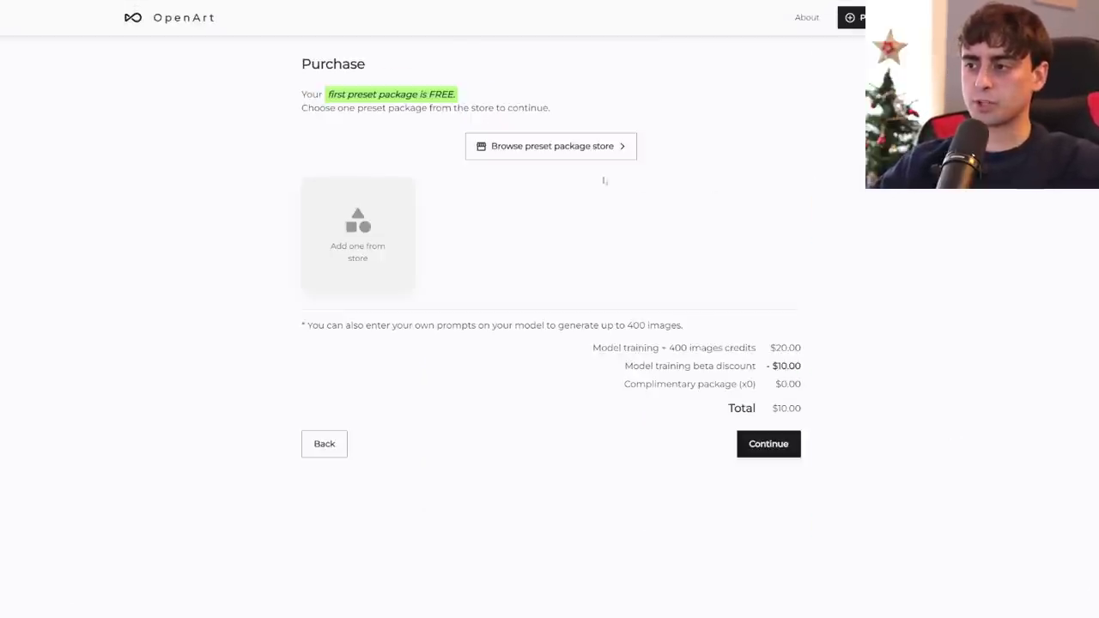
{"action": "left_click_drag", "start_coordinate": [297, 60], "coordinate": [416, 107]}
{"action": "left_click", "coordinate": [420, 108]}
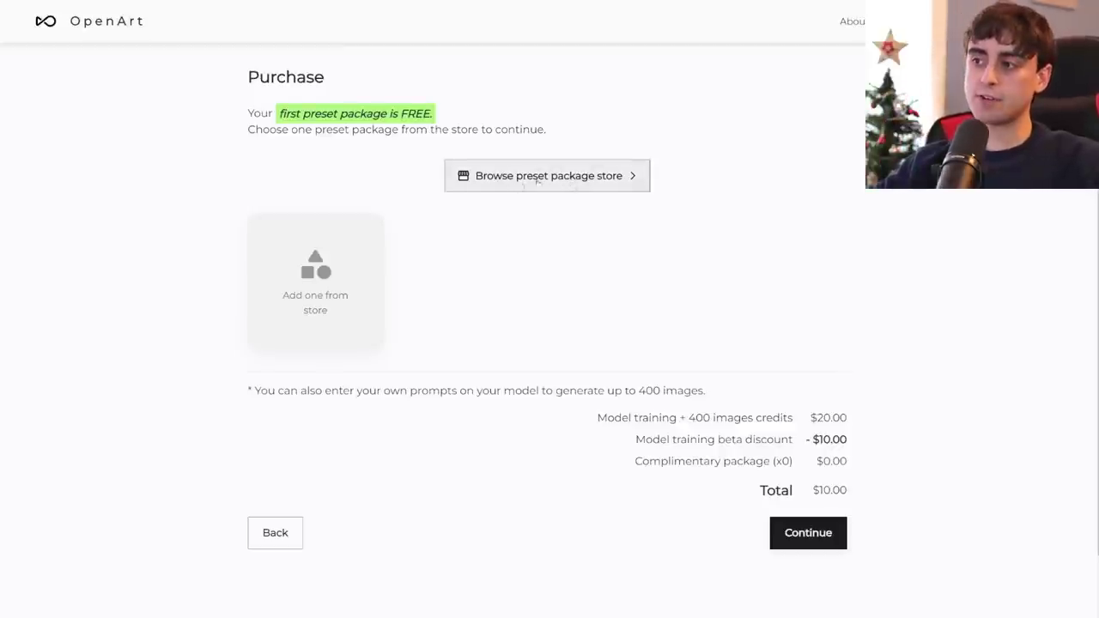
{"action": "left_click", "coordinate": [579, 188]}
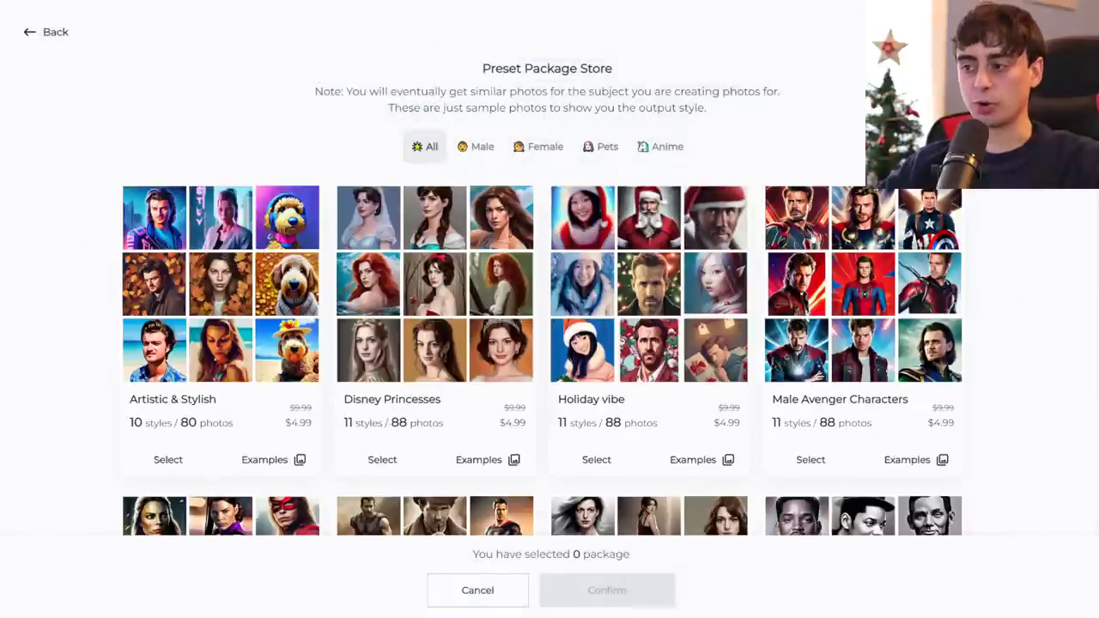
Browse through the listings in the Preset Package Store.
{"action": "scroll", "coordinate": [809, 244], "scroll_direction": "down", "scroll_amount": 3}
{"action": "scroll", "coordinate": [809, 245], "scroll_direction": "up", "scroll_amount": 3}
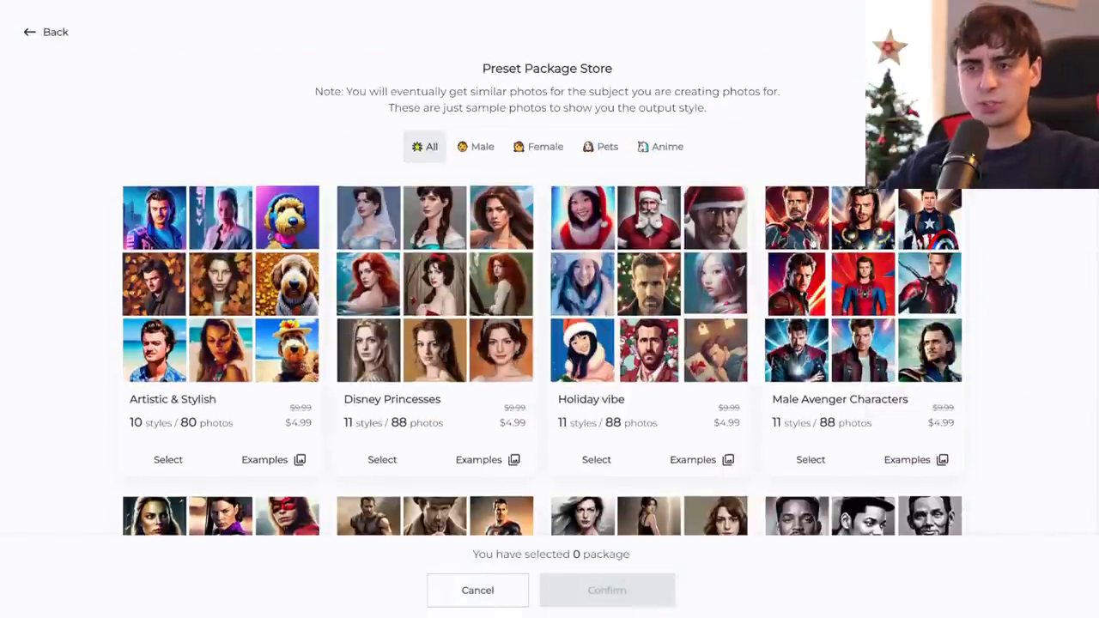
{"action": "scroll", "coordinate": [703, 274], "scroll_direction": "down", "scroll_amount": 2}
{"action": "scroll", "coordinate": [686, 292], "scroll_direction": "up", "scroll_amount": 2}
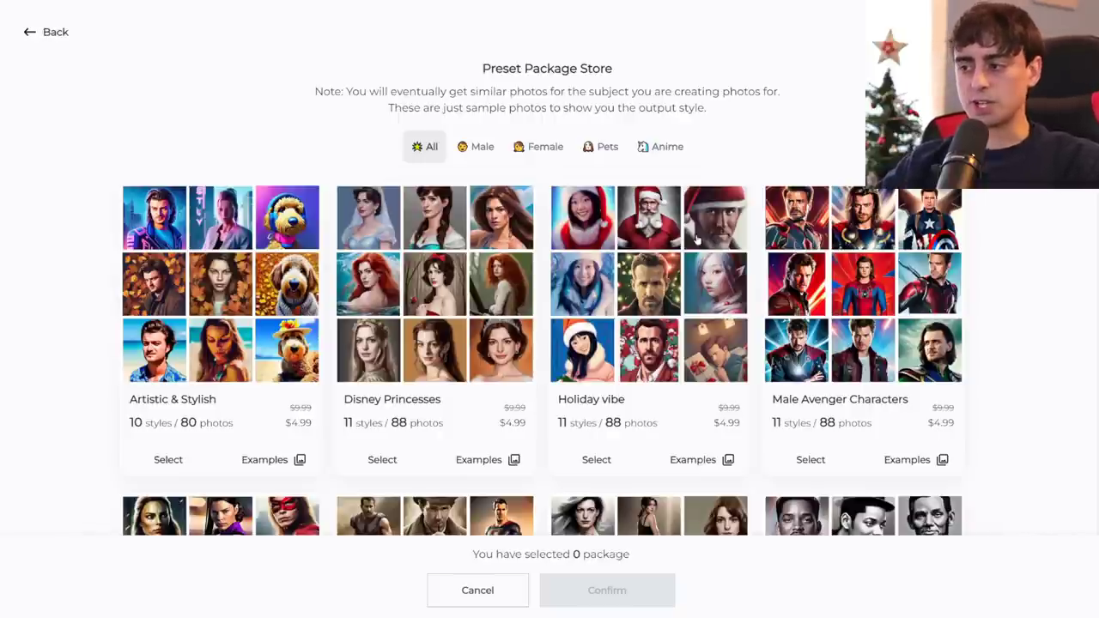
{"action": "scroll", "coordinate": [599, 388], "scroll_direction": "down", "scroll_amount": 1}
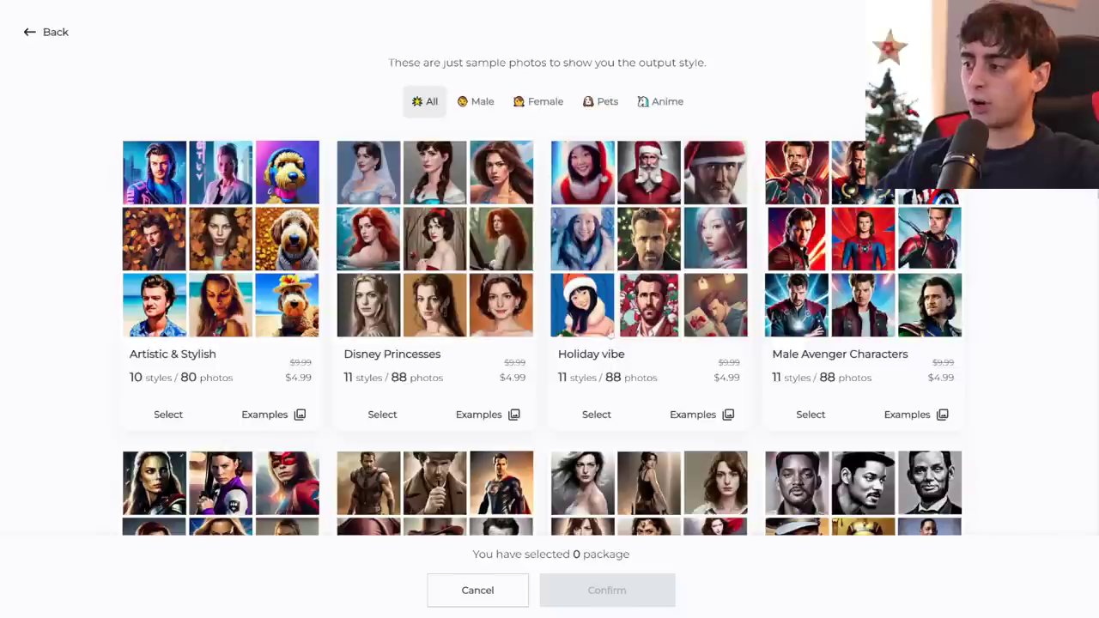
{"action": "scroll", "coordinate": [888, 326], "scroll_direction": "down", "scroll_amount": 4}
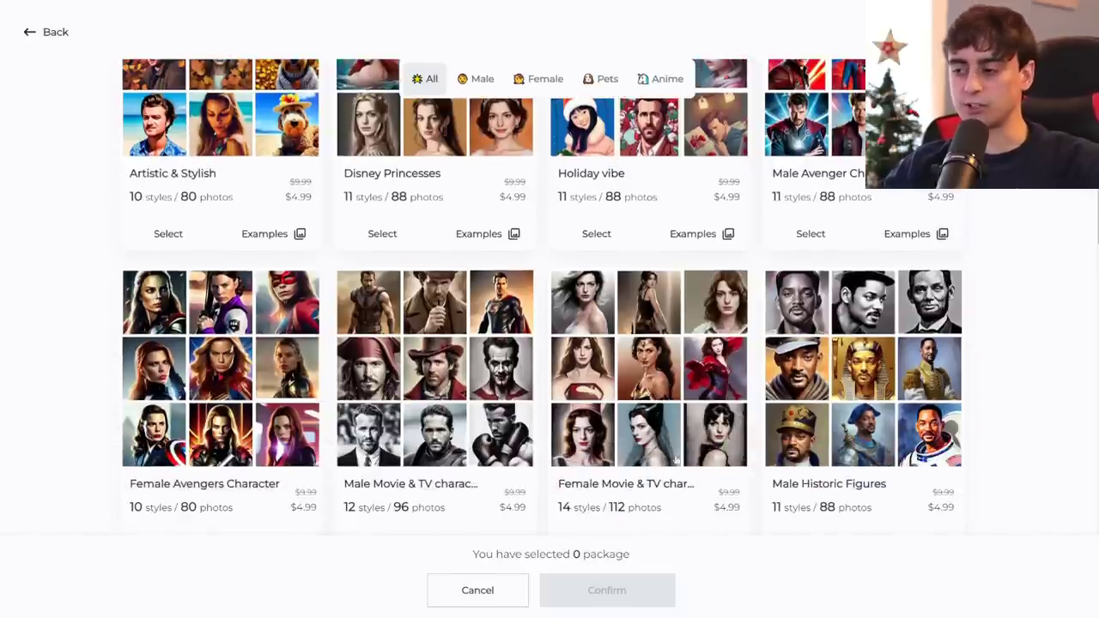
{"action": "scroll", "coordinate": [673, 322], "scroll_direction": "down", "scroll_amount": 3}
{"action": "scroll", "coordinate": [850, 336], "scroll_direction": "down", "scroll_amount": 9}
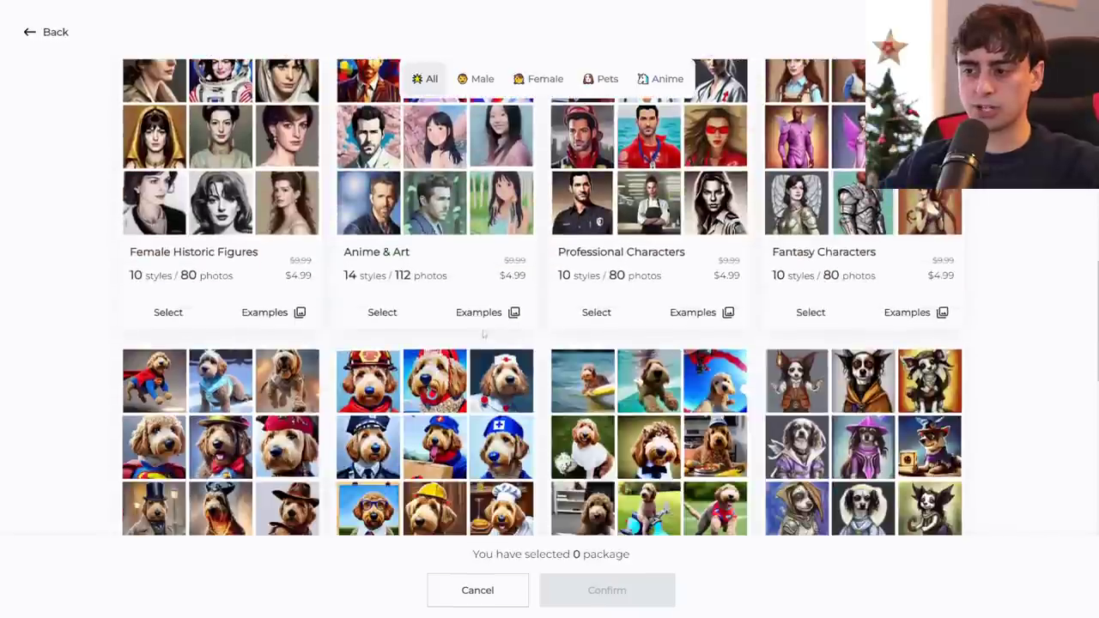
{"action": "scroll", "coordinate": [239, 356], "scroll_direction": "down", "scroll_amount": 3}
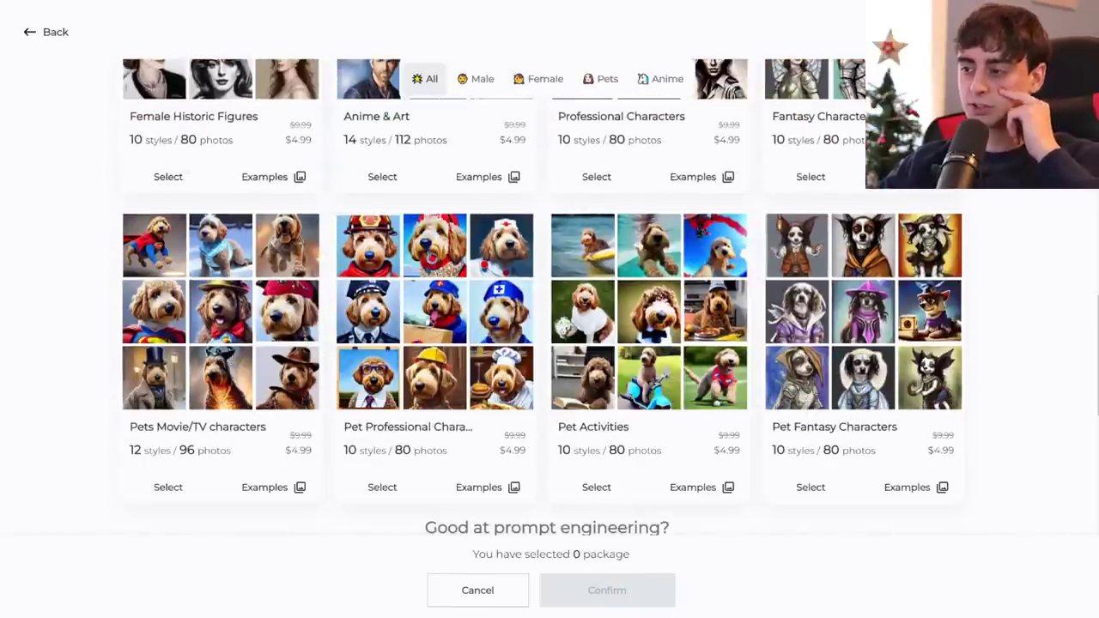
{"action": "scroll", "coordinate": [688, 351], "scroll_direction": "down", "scroll_amount": 1}
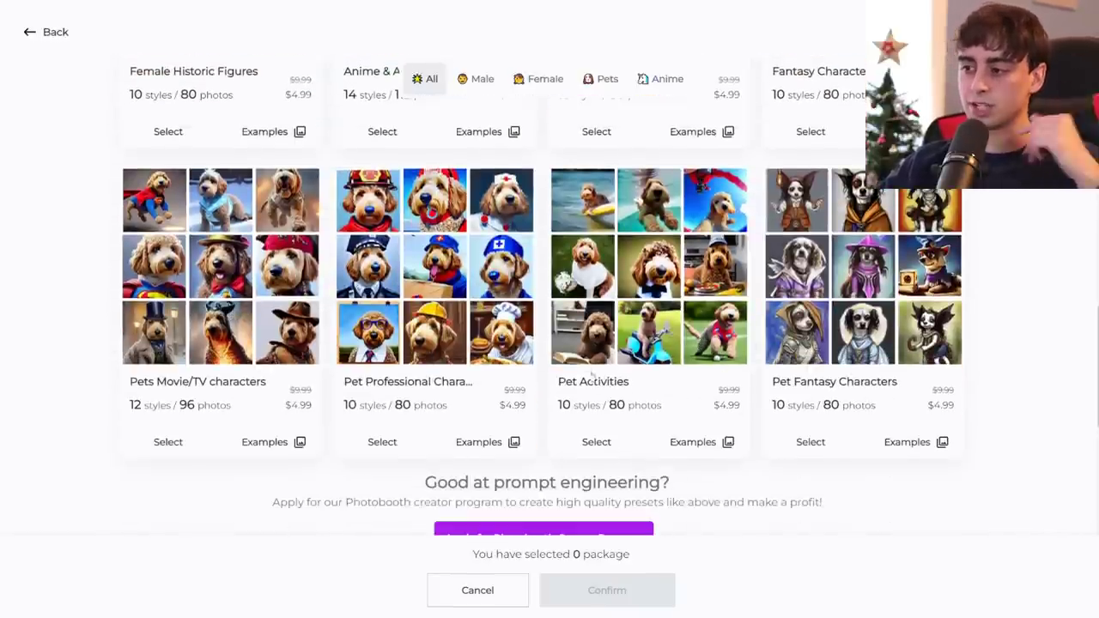
{"action": "scroll", "coordinate": [554, 276], "scroll_direction": "up", "scroll_amount": 10}
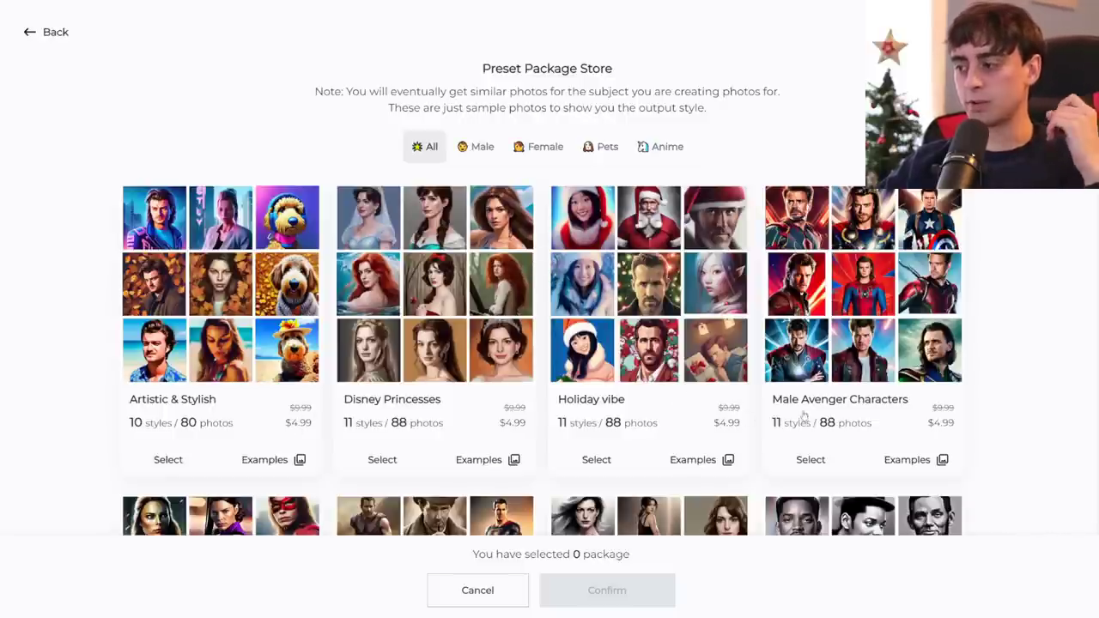
{"action": "scroll", "coordinate": [267, 419], "scroll_direction": "down", "scroll_amount": 1}
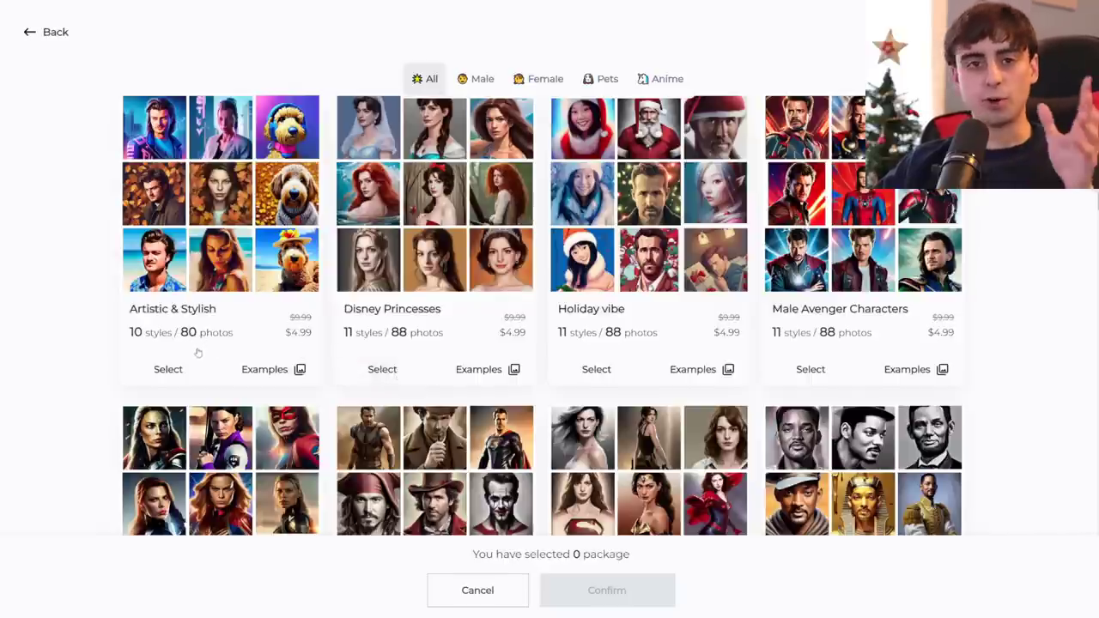
{"action": "scroll", "coordinate": [294, 344], "scroll_direction": "down", "scroll_amount": 1}
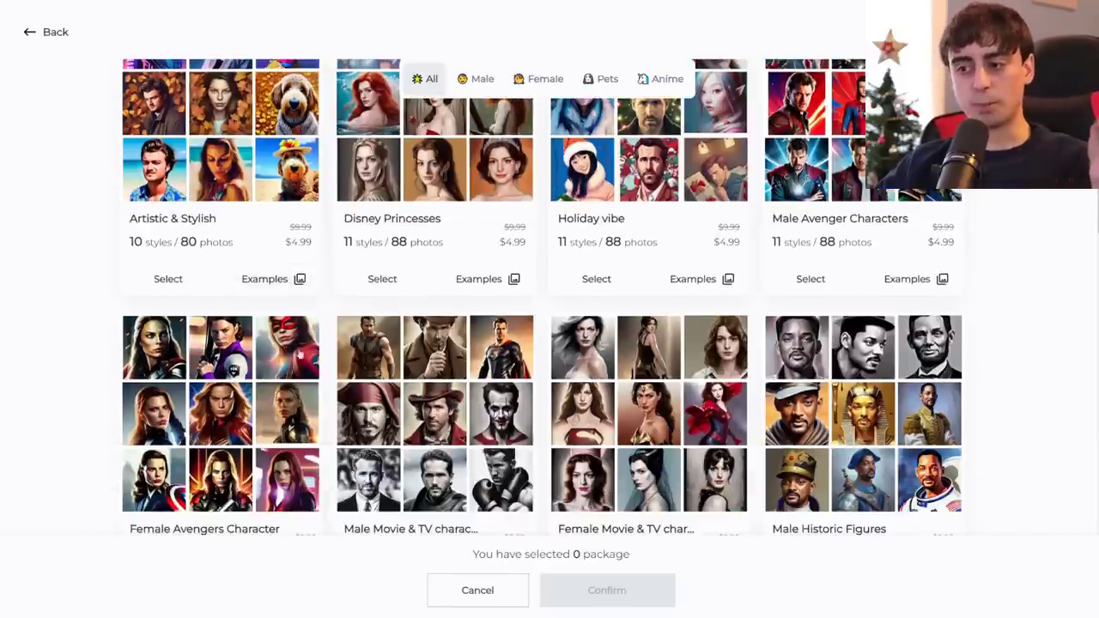
{"action": "scroll", "coordinate": [445, 377], "scroll_direction": "down", "scroll_amount": 1}
{"action": "scroll", "coordinate": [448, 374], "scroll_direction": "down", "scroll_amount": 2}
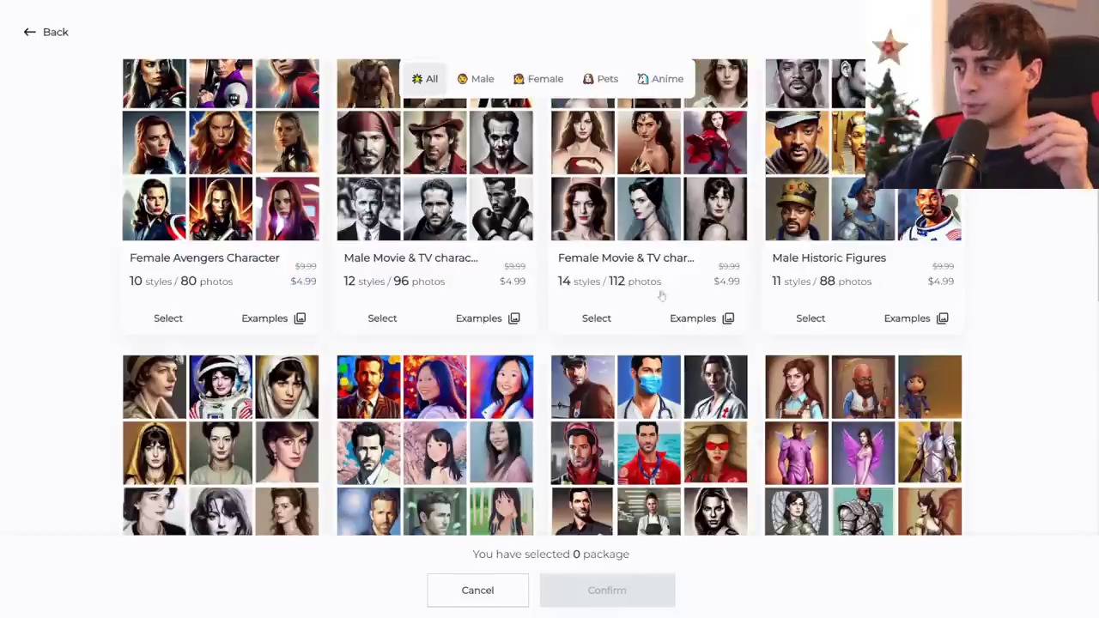
{"action": "scroll", "coordinate": [613, 304], "scroll_direction": "up", "scroll_amount": 1}
{"action": "scroll", "coordinate": [614, 304], "scroll_direction": "up", "scroll_amount": 1}
Filter the packages by Anime, Pet and Female, then show all packages again.
{"action": "left_click", "coordinate": [667, 146]}
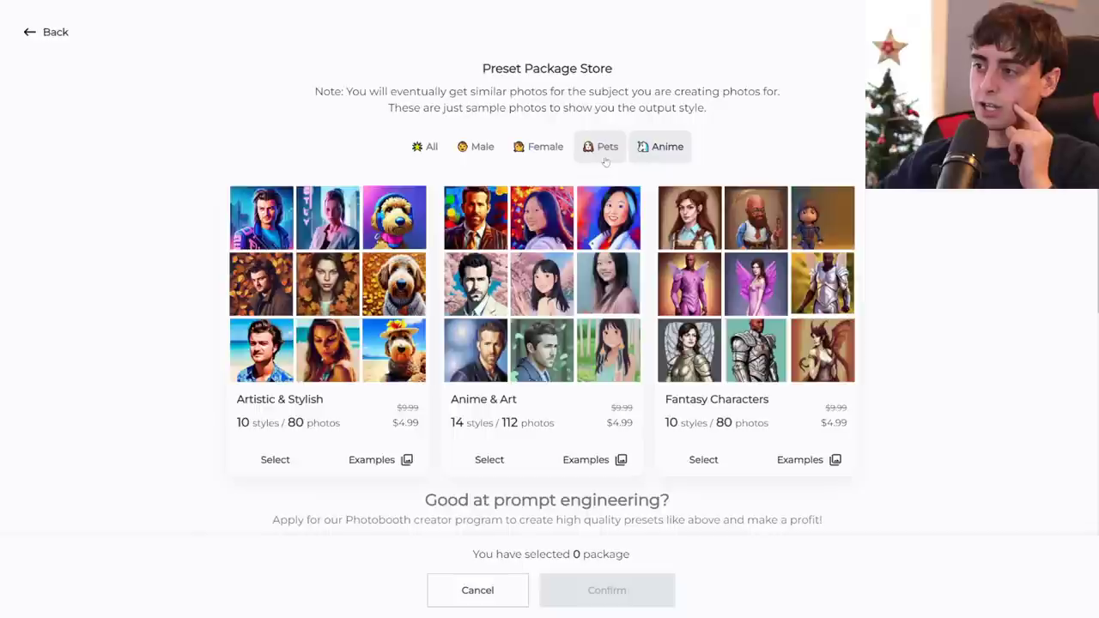
{"action": "left_click", "coordinate": [607, 147]}
{"action": "left_click", "coordinate": [545, 147]}
{"action": "left_click", "coordinate": [425, 147]}
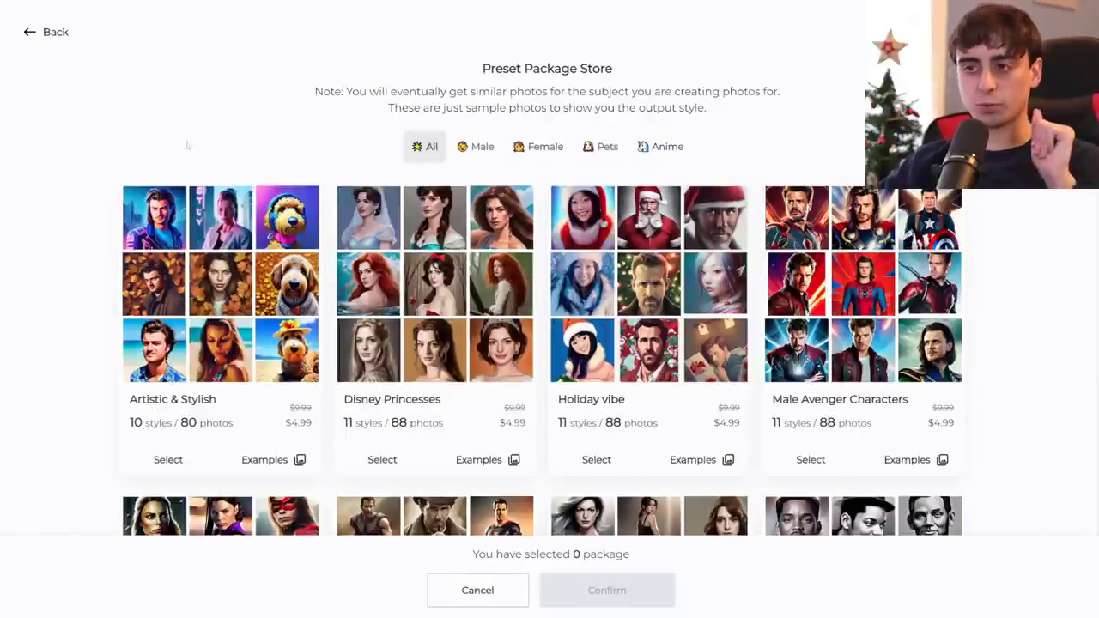
{"action": "scroll", "coordinate": [265, 126], "scroll_direction": "down", "scroll_amount": 2}
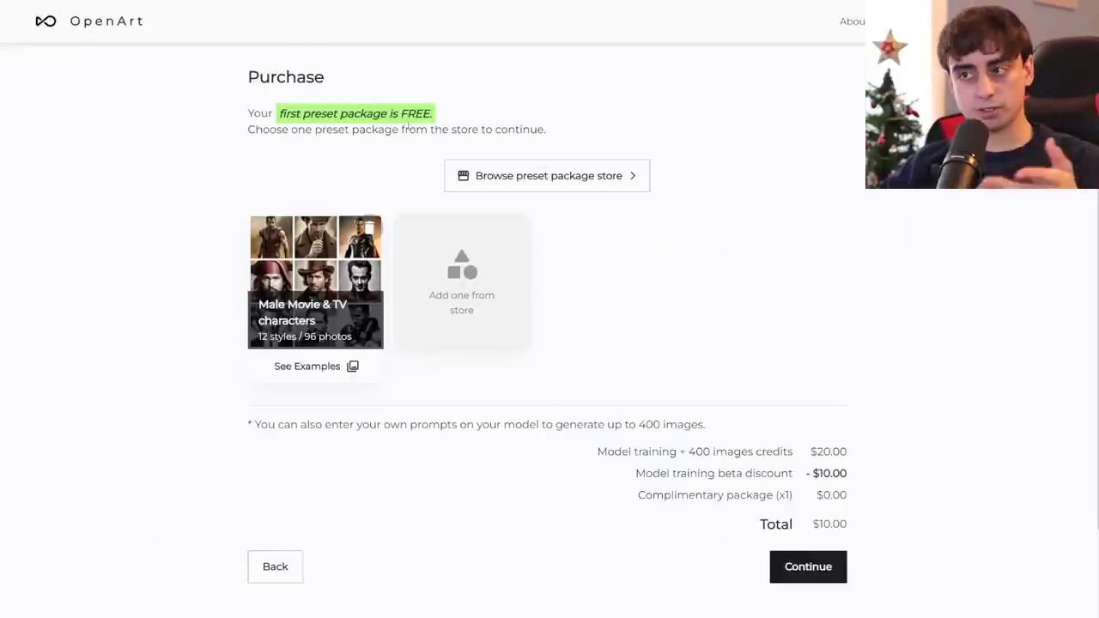
Review the price breakdown on the Purchase page.
{"action": "left_click_drag", "start_coordinate": [279, 112], "coordinate": [529, 108]}
{"action": "left_click", "coordinate": [606, 135]}
{"action": "scroll", "coordinate": [606, 135], "scroll_direction": "down", "scroll_amount": 2}
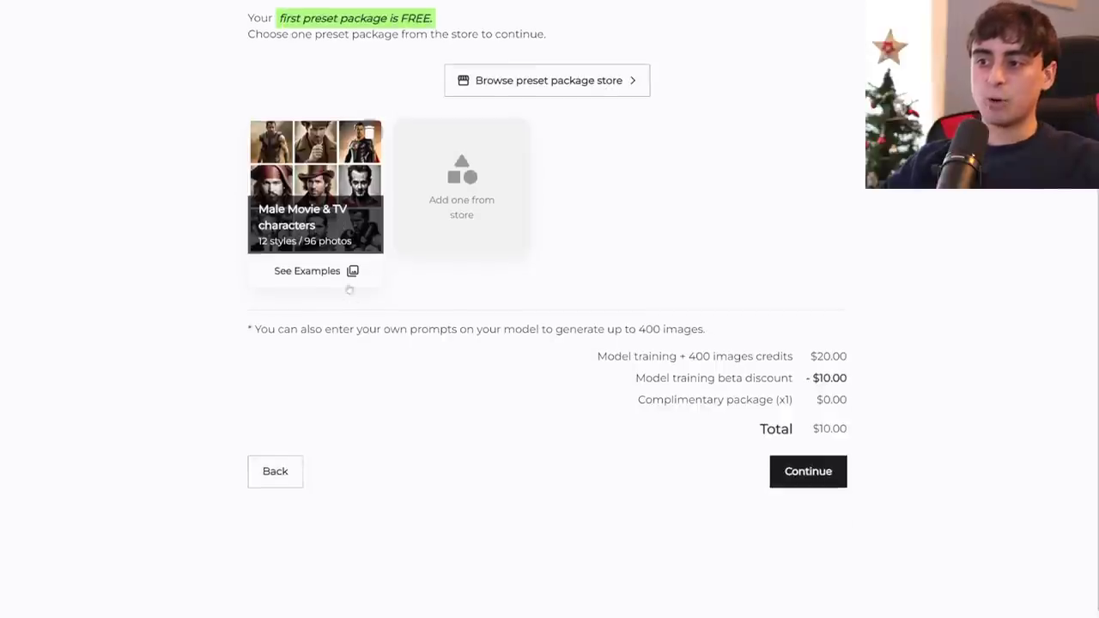
{"action": "scroll", "coordinate": [302, 292], "scroll_direction": "up", "scroll_amount": 2}
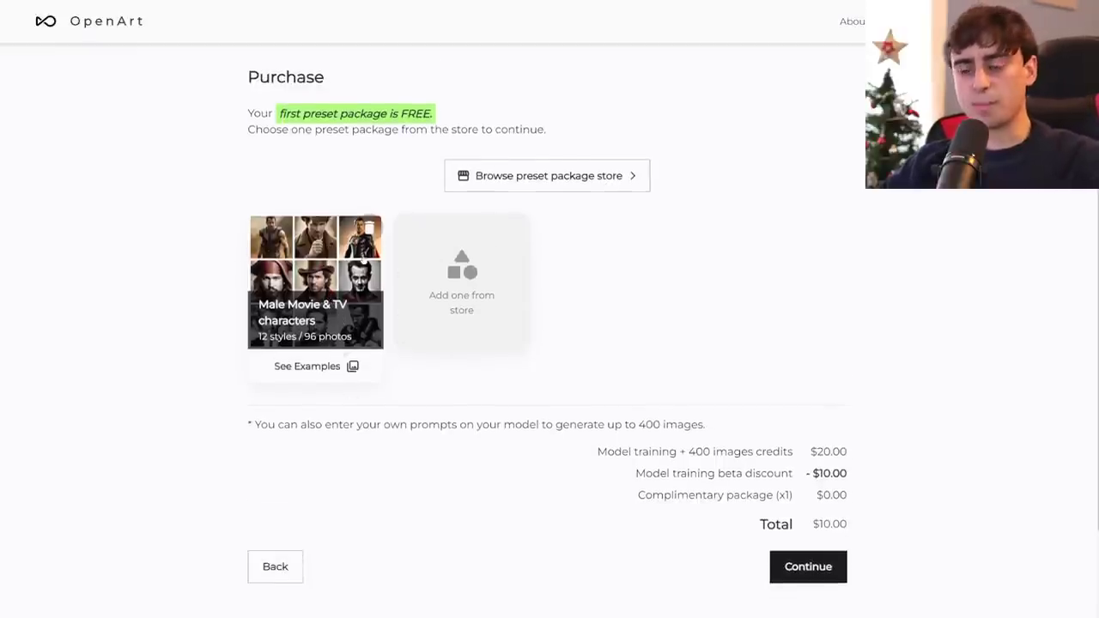
{"action": "scroll", "coordinate": [364, 261], "scroll_direction": "down", "scroll_amount": 2}
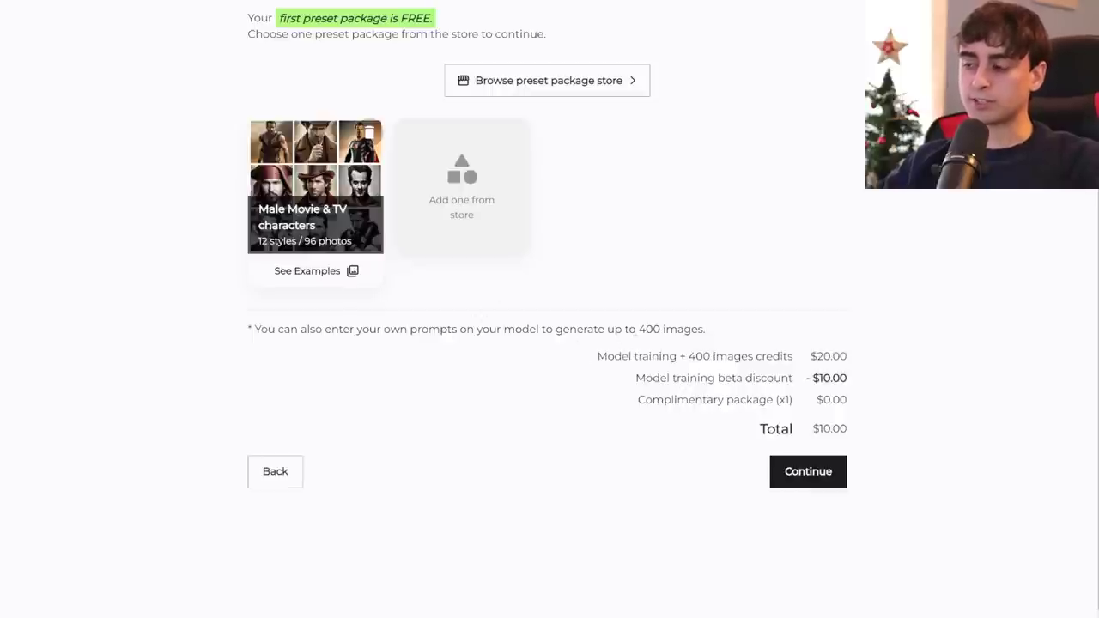
Check the 400-image limit and beta discount, then continue to pay the $10.00 total.
{"action": "left_click_drag", "start_coordinate": [635, 329], "coordinate": [768, 333]}
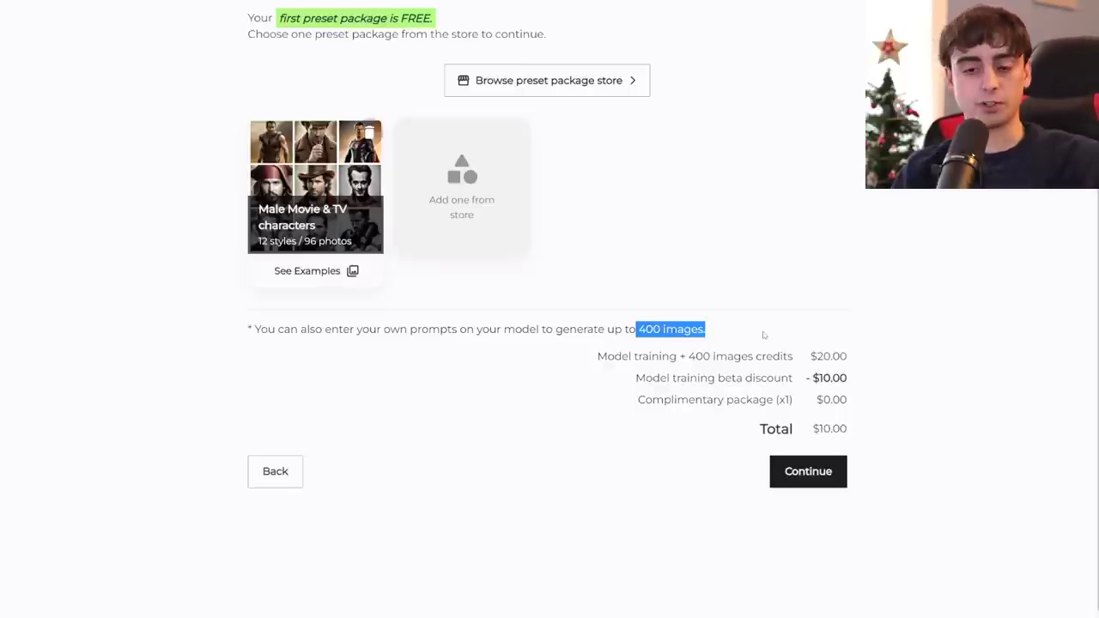
{"action": "left_click", "coordinate": [763, 335]}
{"action": "left_click_drag", "start_coordinate": [663, 377], "coordinate": [848, 381]}
{"action": "left_click", "coordinate": [851, 405]}
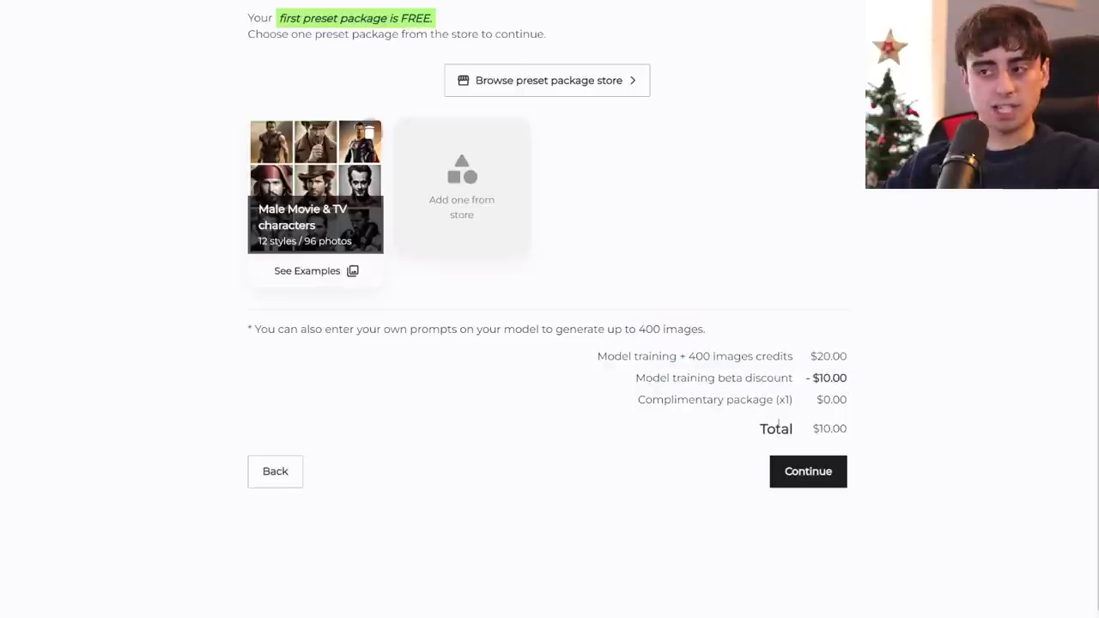
{"action": "left_click", "coordinate": [807, 471]}
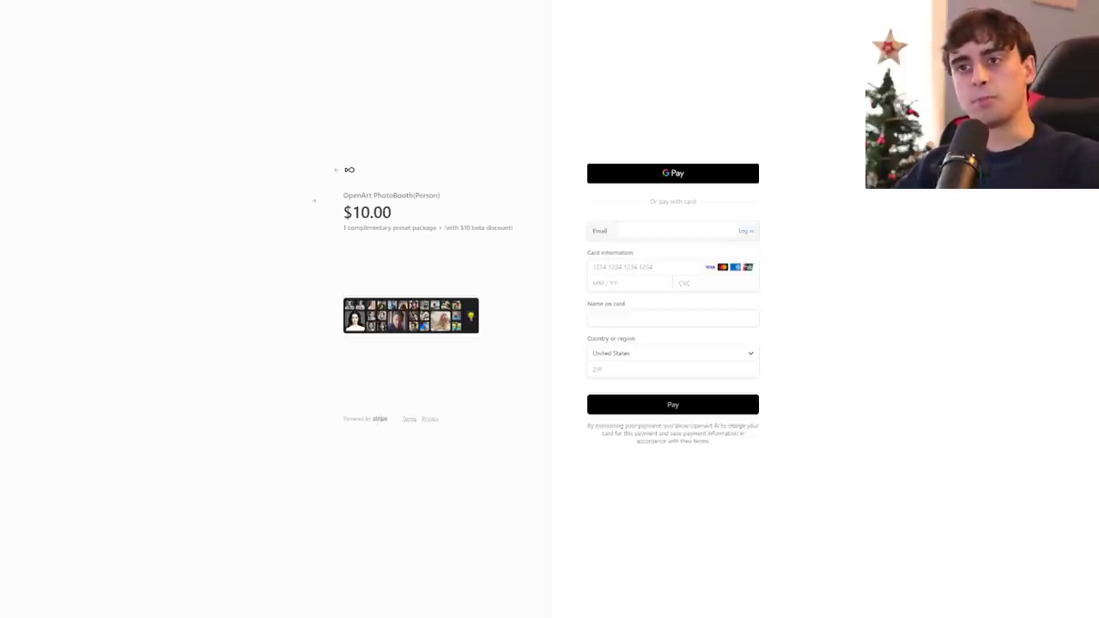
Leave the Stripe checkout and return to OpenArt's My models page.
{"action": "left_click", "coordinate": [336, 169]}
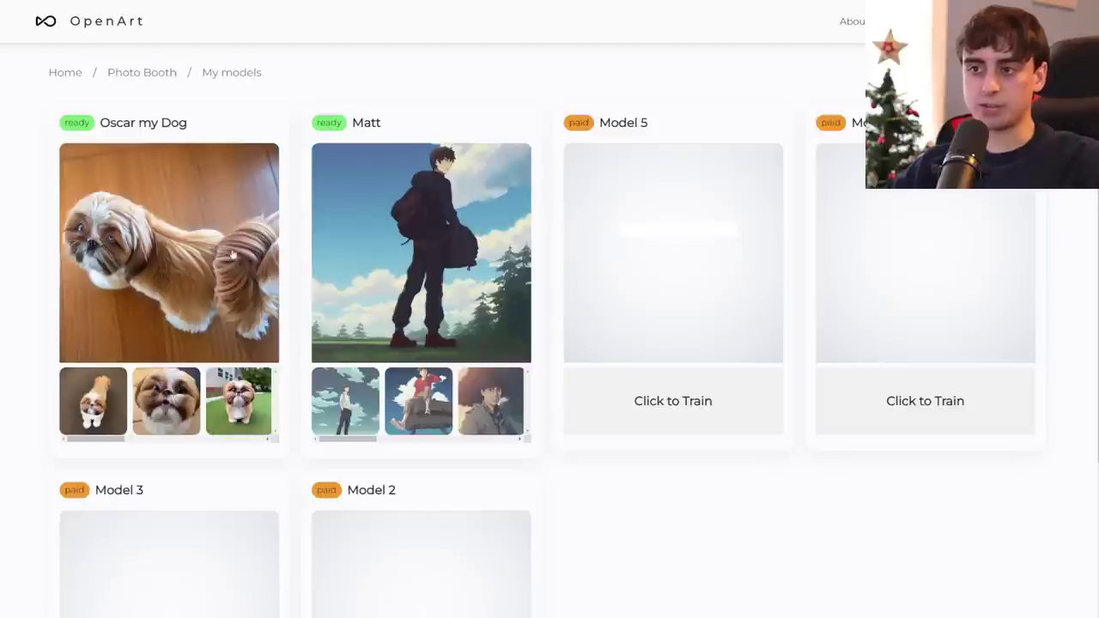
Name Model 5 'Lemon Character' in its training form and switch to the lemon images folder.
{"action": "left_click", "coordinate": [634, 137]}
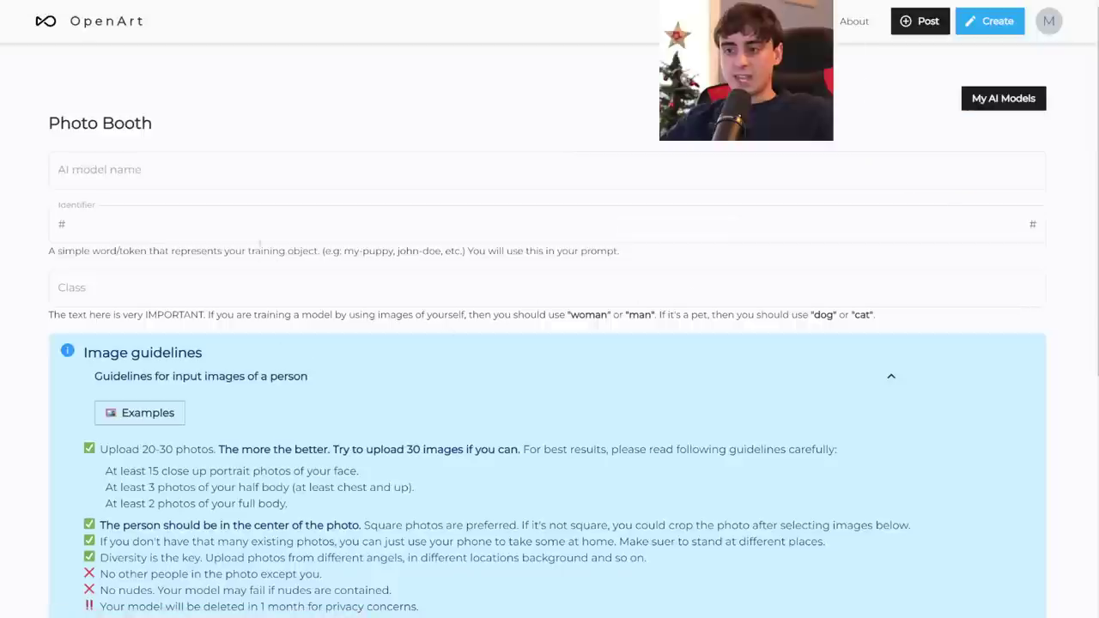
{"action": "left_click", "coordinate": [129, 170]}
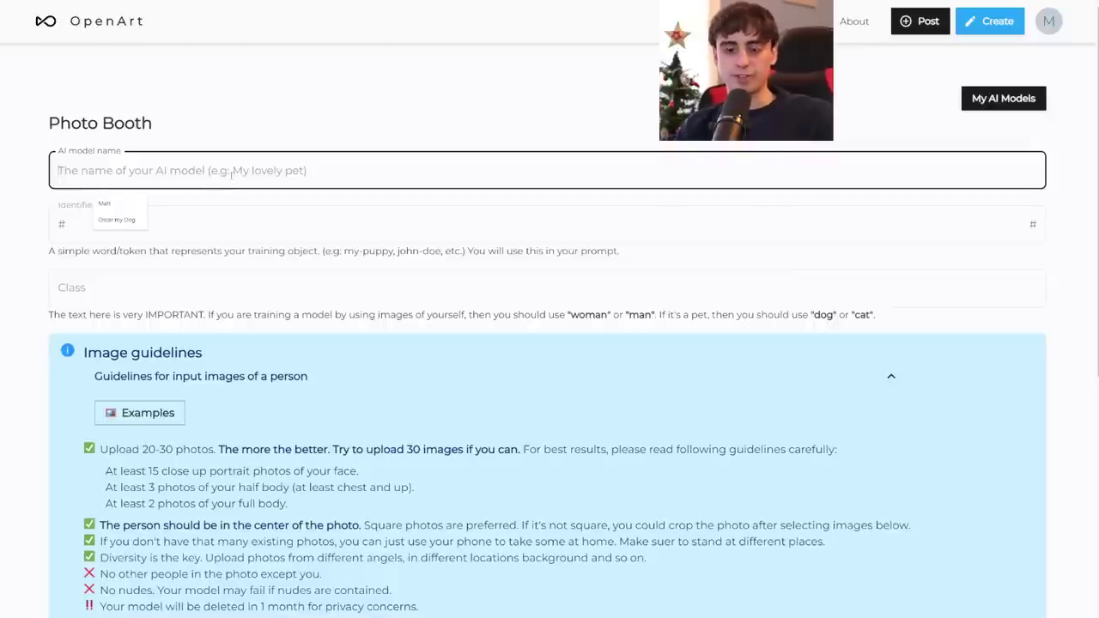
{"action": "type", "text": "Lemon Character"}
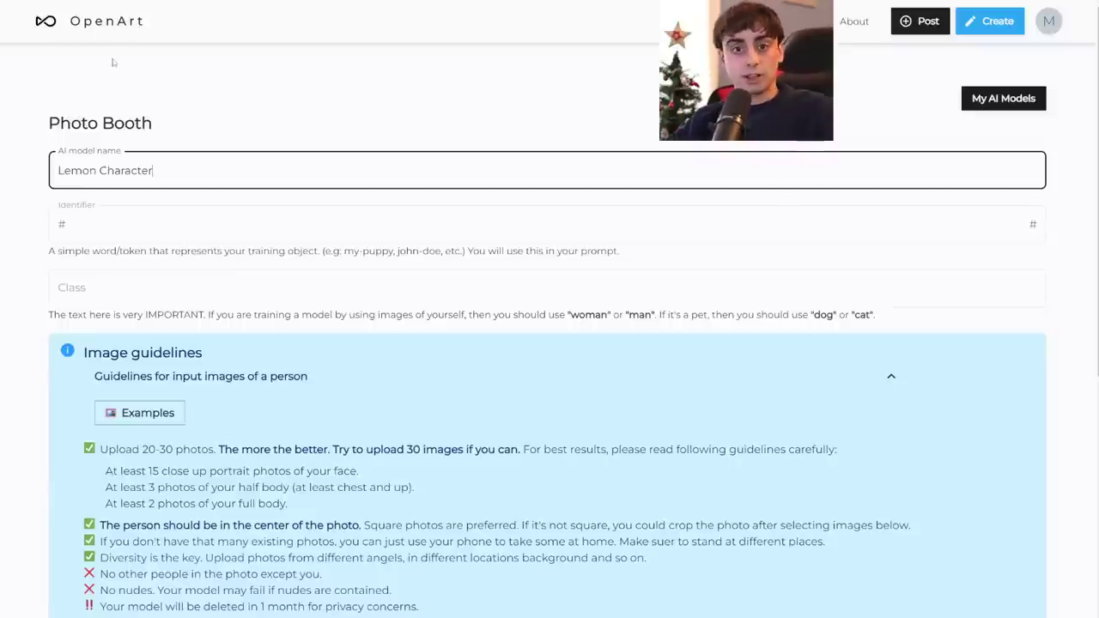
{"action": "key", "text": "alt+Tab"}
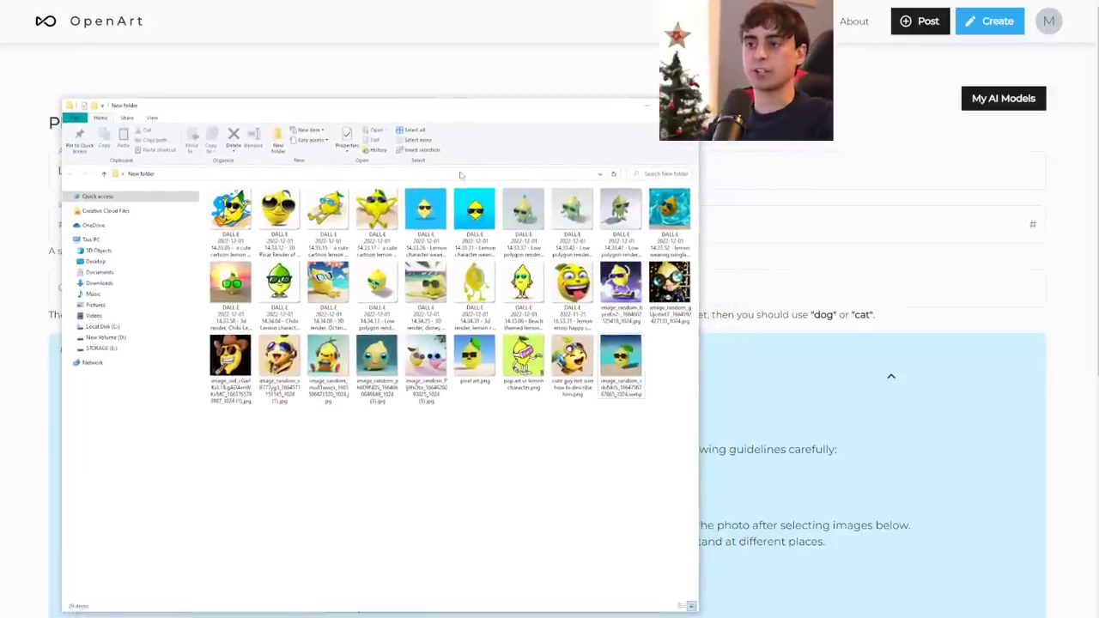
Select and deselect the 29 lemon images, then reposition and minimize the folder window.
{"action": "left_click_drag", "start_coordinate": [692, 183], "coordinate": [215, 418]}
{"action": "left_click", "coordinate": [594, 420]}
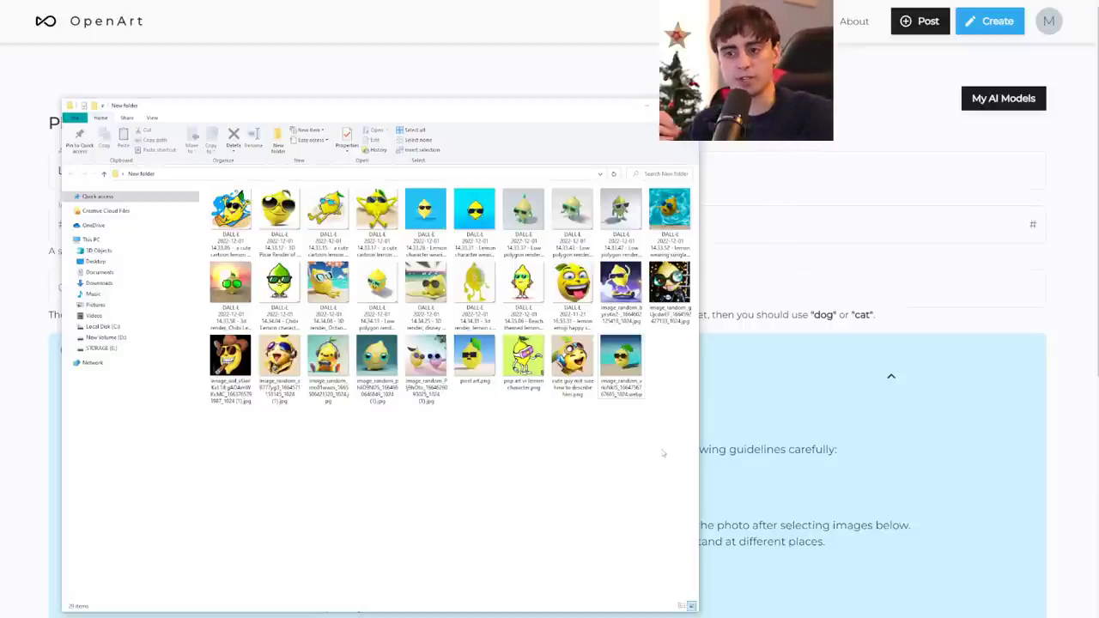
{"action": "left_click_drag", "start_coordinate": [539, 100], "coordinate": [510, 75]}
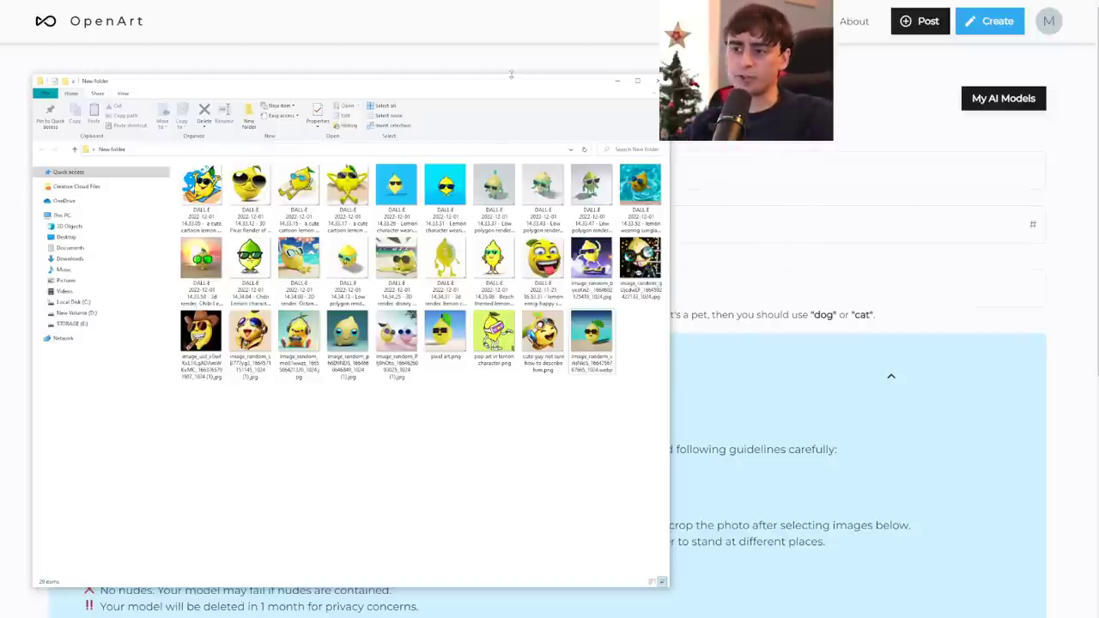
{"action": "left_click", "coordinate": [620, 82]}
{"action": "scroll", "coordinate": [418, 375], "scroll_direction": "down", "scroll_amount": 3}
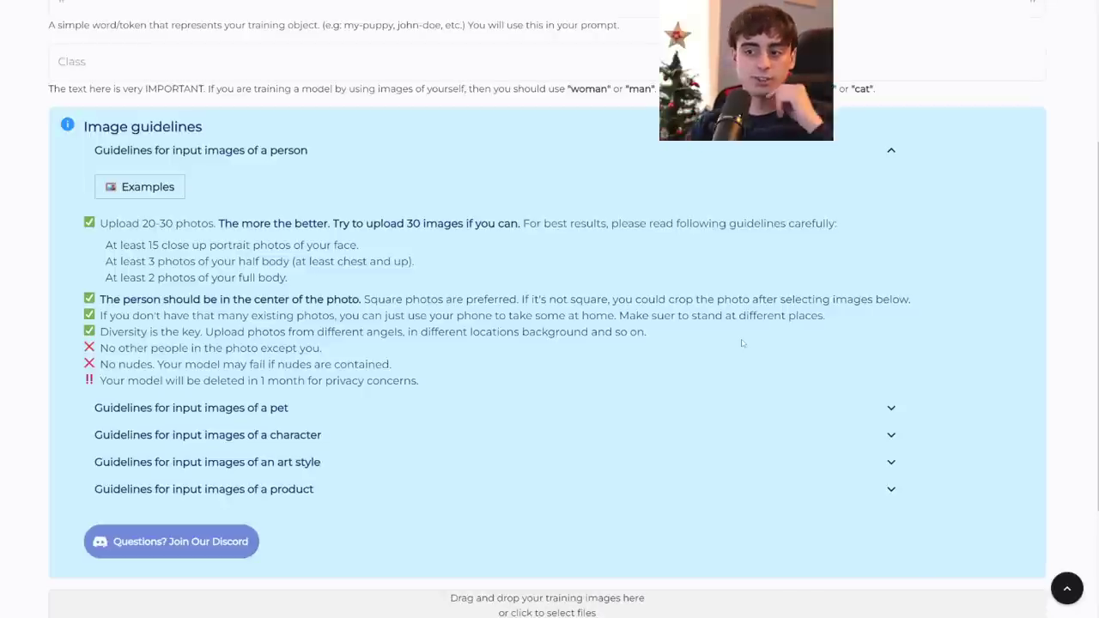
Read the diversity, restriction and privacy guidelines for person images.
{"action": "left_click_drag", "start_coordinate": [114, 333], "coordinate": [711, 340]}
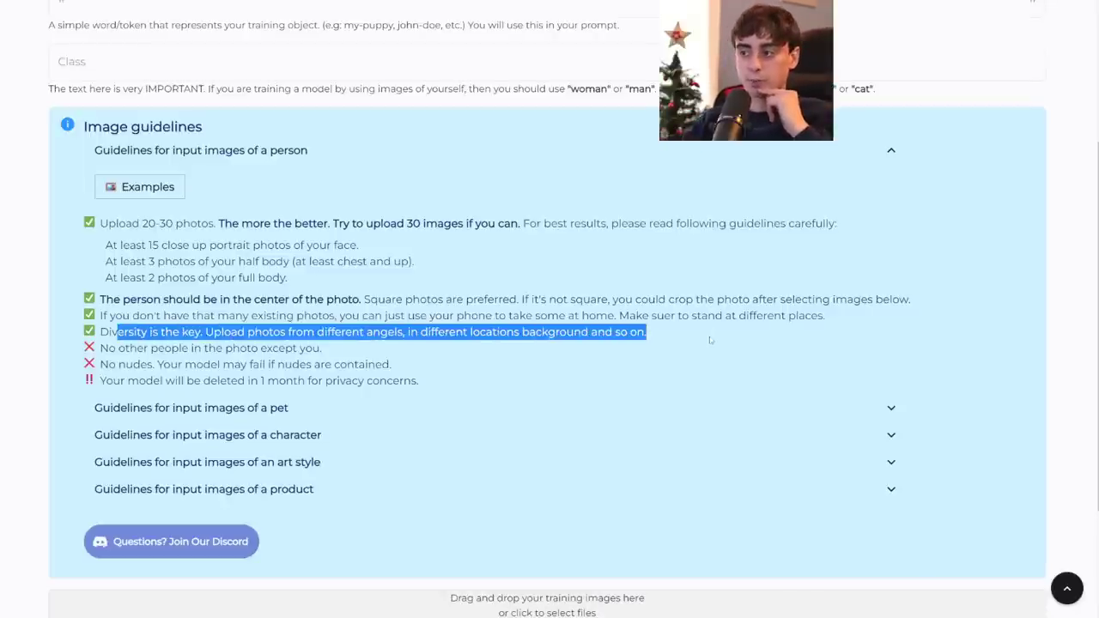
{"action": "left_click", "coordinate": [396, 360]}
{"action": "left_click_drag", "start_coordinate": [122, 350], "coordinate": [423, 414]}
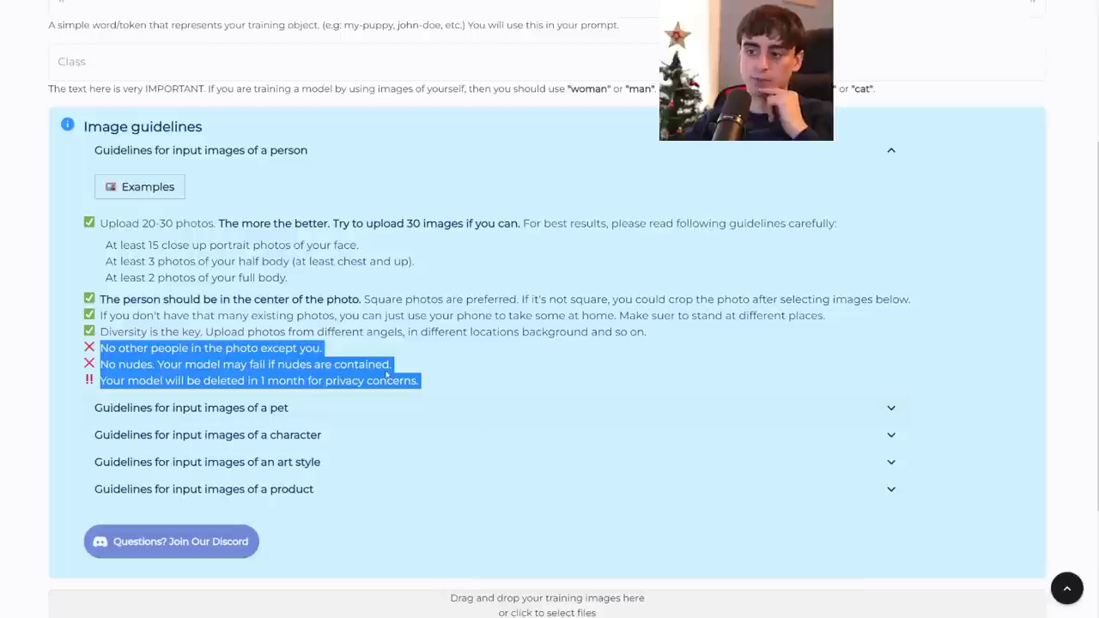
{"action": "left_click", "coordinate": [475, 421]}
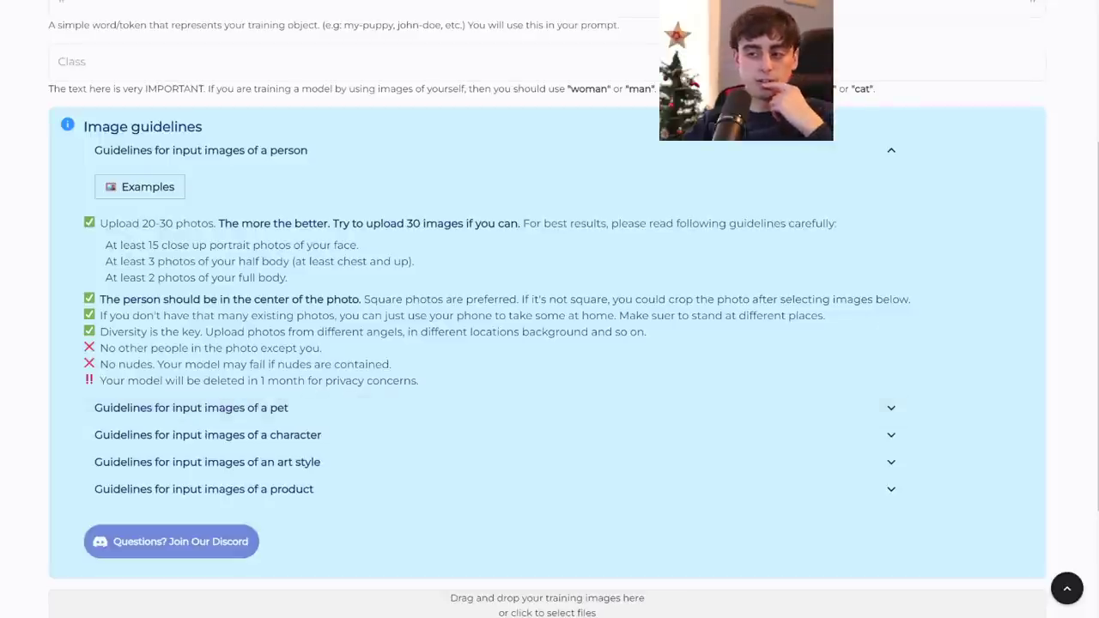
{"action": "left_click_drag", "start_coordinate": [321, 391], "coordinate": [442, 386]}
Expand and collapse the pet, character and art style guidelines, then bring back the lemon folder.
{"action": "left_click", "coordinate": [440, 396]}
{"action": "scroll", "coordinate": [440, 397], "scroll_direction": "down", "scroll_amount": 2}
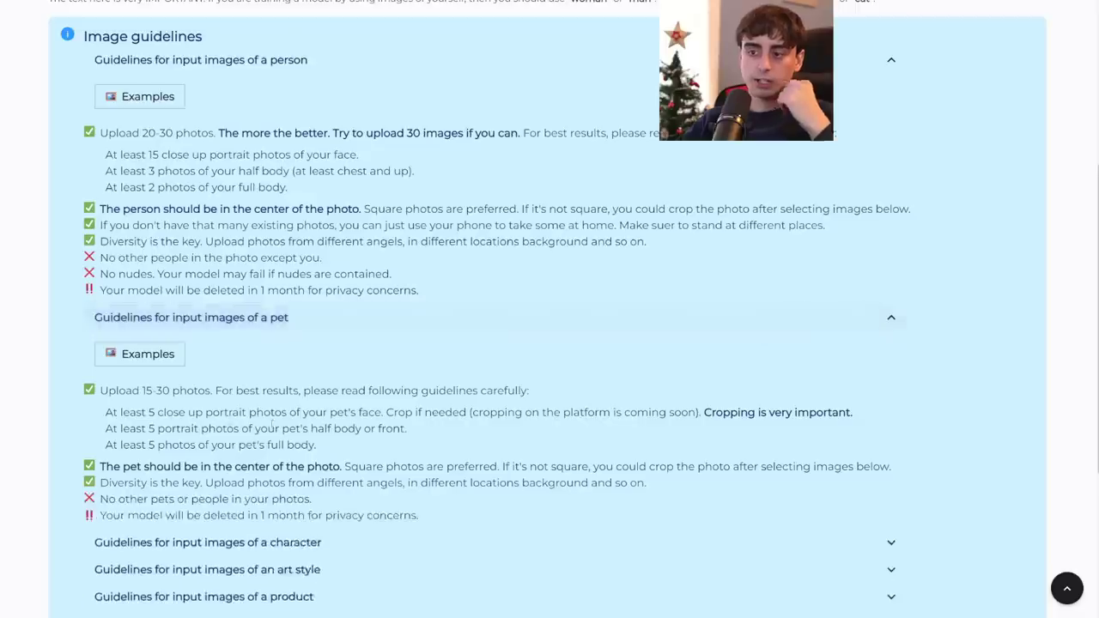
{"action": "left_click", "coordinate": [266, 274]}
{"action": "left_click", "coordinate": [258, 299]}
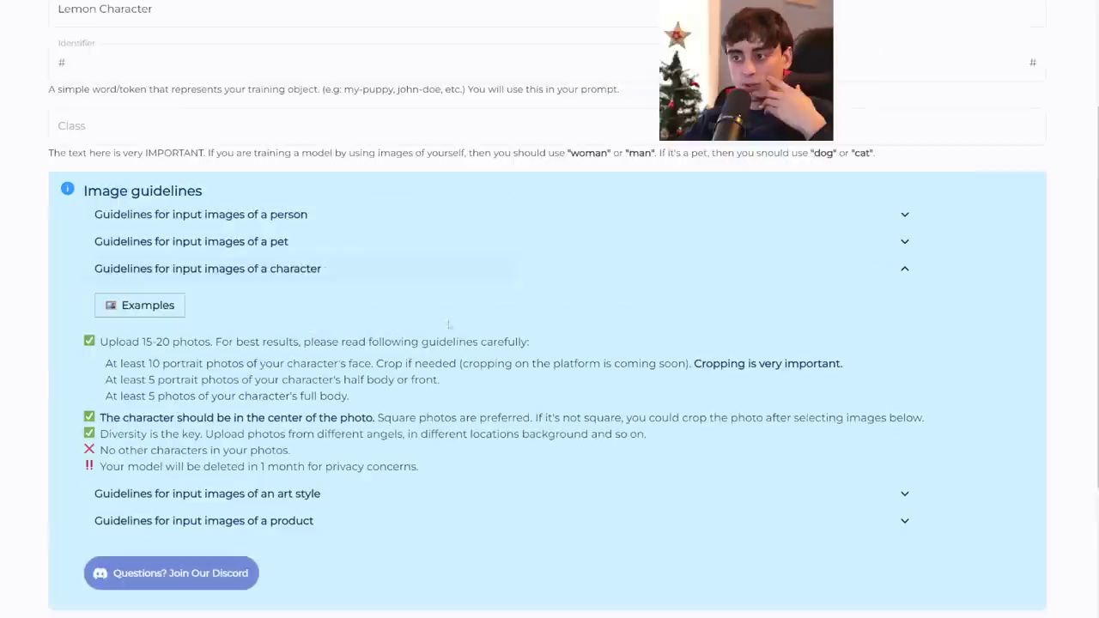
{"action": "scroll", "coordinate": [364, 347], "scroll_direction": "down", "scroll_amount": 1}
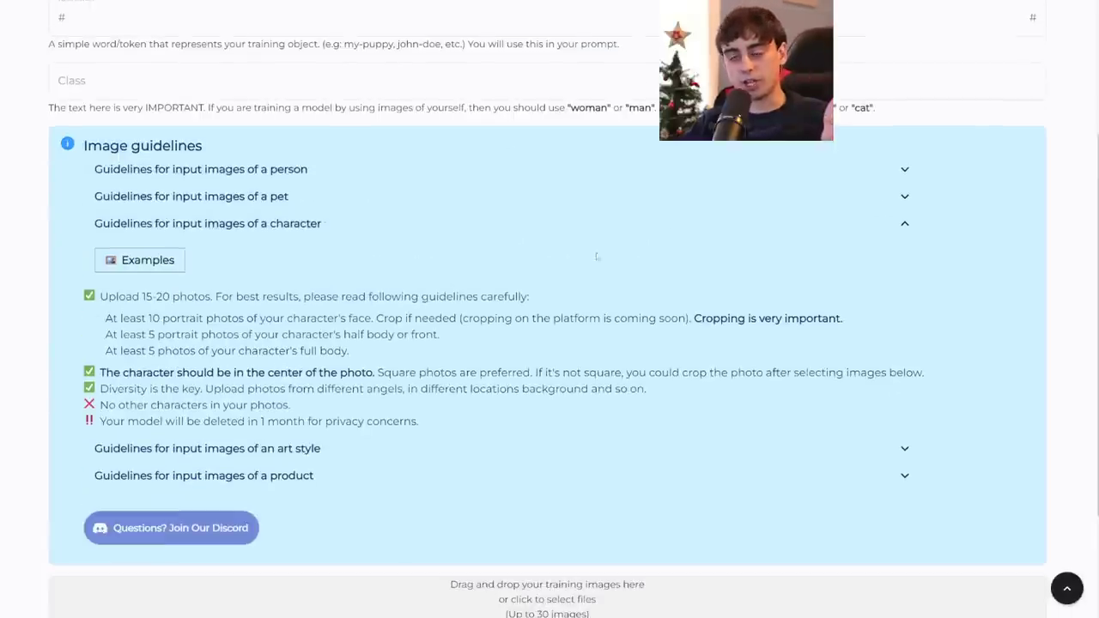
{"action": "left_click", "coordinate": [803, 229]}
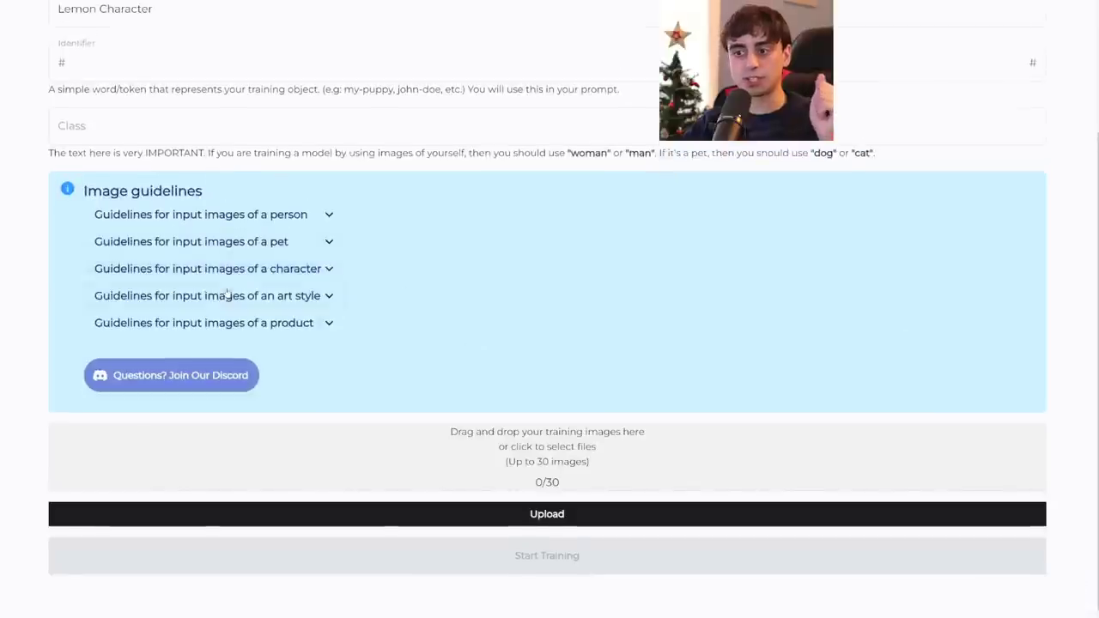
{"action": "left_click", "coordinate": [279, 296]}
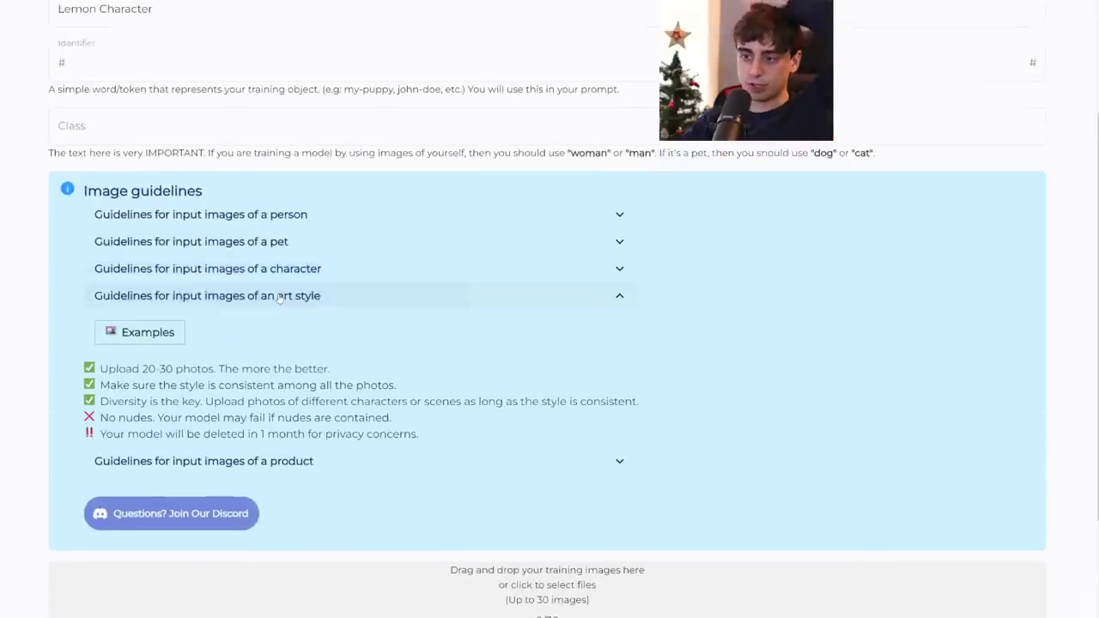
{"action": "left_click", "coordinate": [244, 295]}
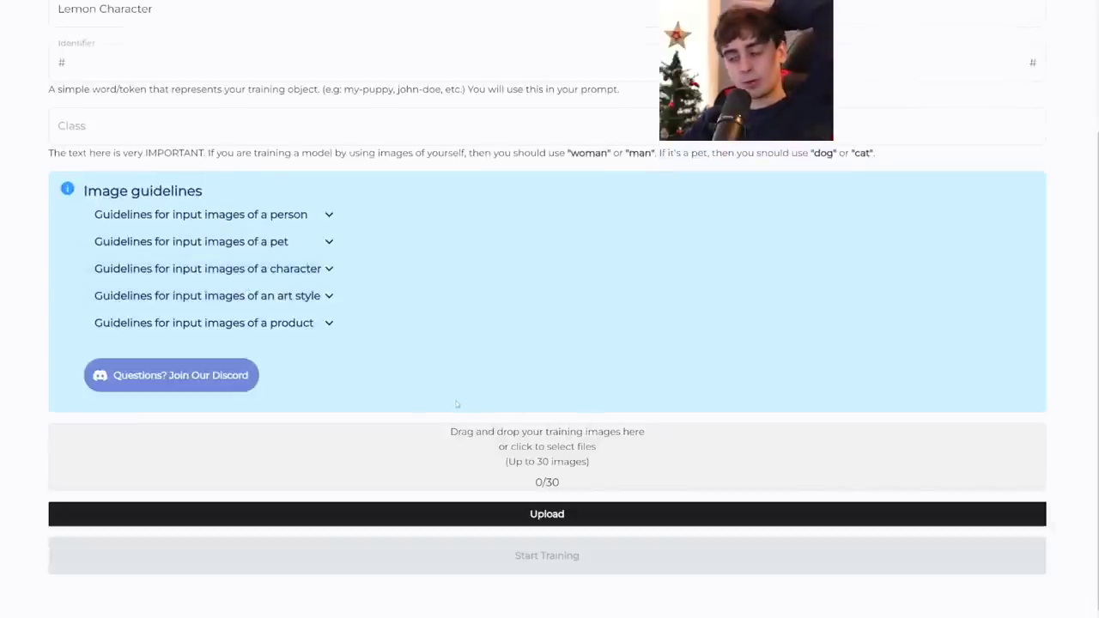
{"action": "key", "text": "alt+Tab"}
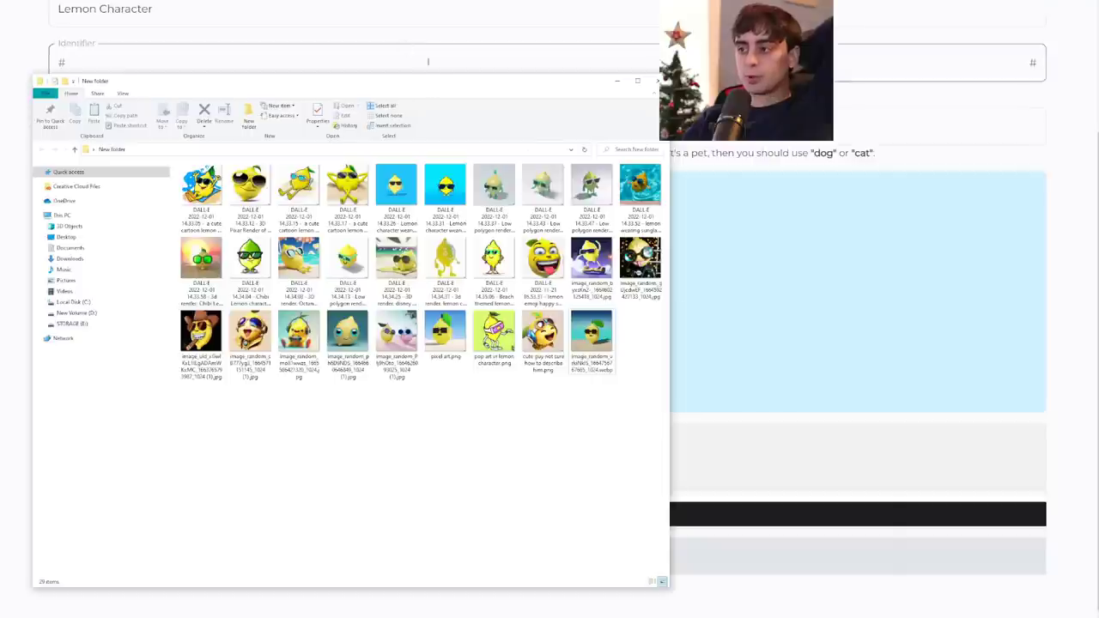
Drag all the lemon character images from the folder into the training upload area, reaching 29/30.
{"action": "left_click_drag", "start_coordinate": [441, 77], "coordinate": [654, 44]}
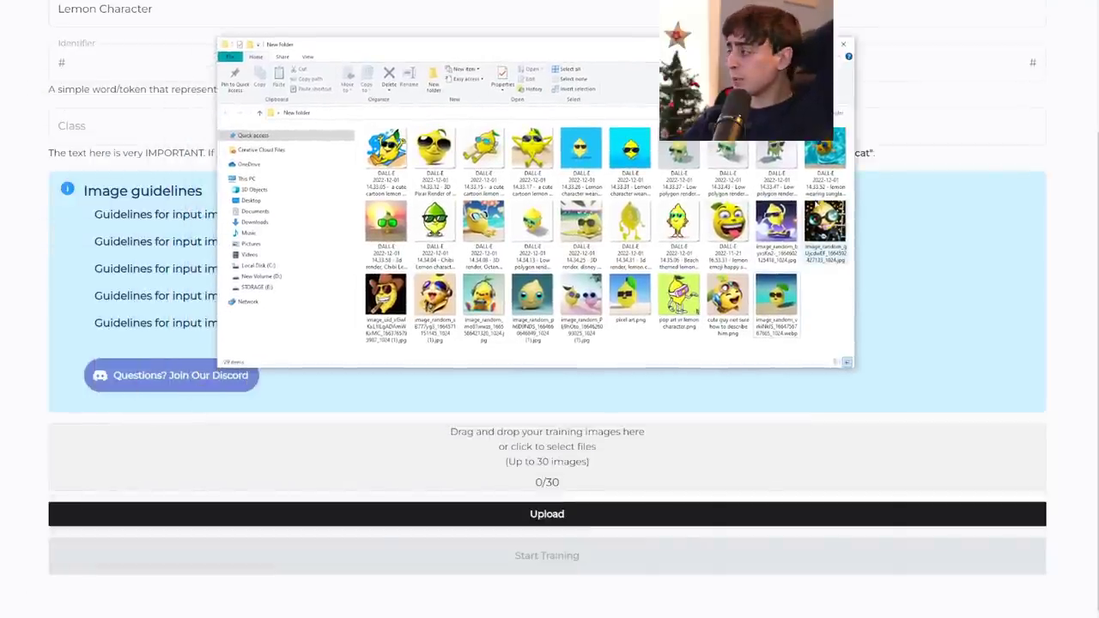
{"action": "left_click_drag", "start_coordinate": [847, 330], "coordinate": [513, 461]}
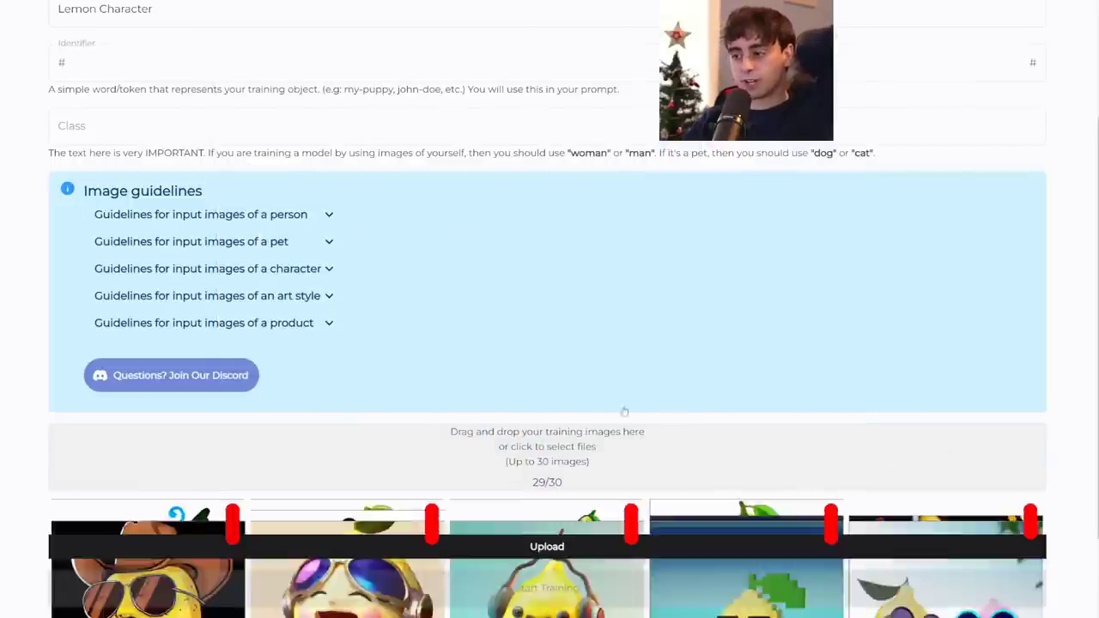
{"action": "scroll", "coordinate": [440, 196], "scroll_direction": "down", "scroll_amount": 4}
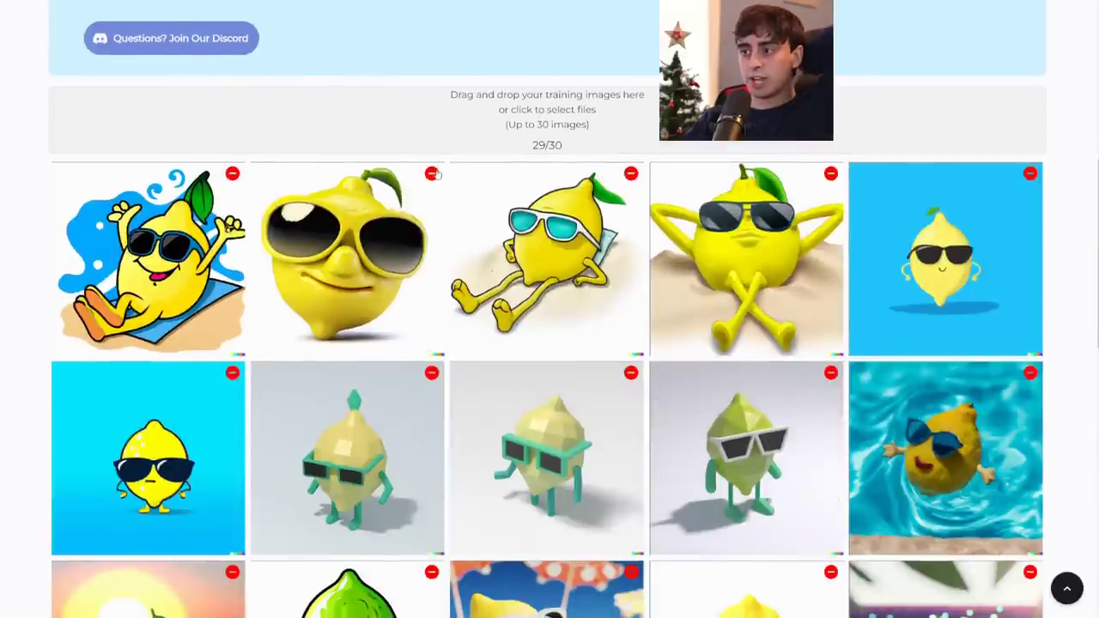
{"action": "scroll", "coordinate": [551, 328], "scroll_direction": "down", "scroll_amount": 8}
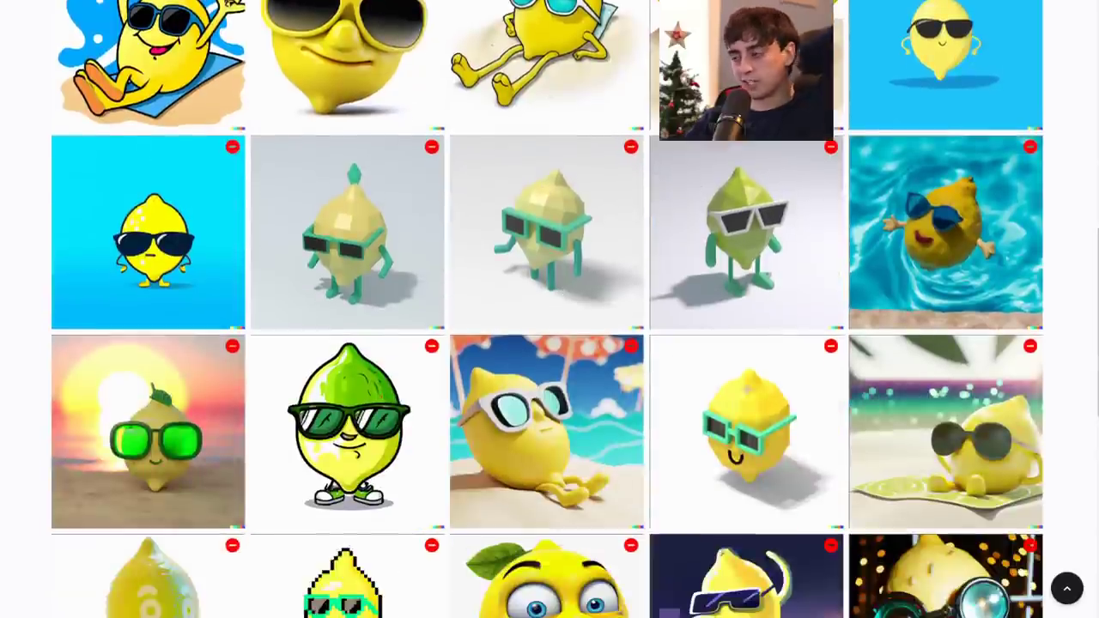
{"action": "scroll", "coordinate": [549, 326], "scroll_direction": "up", "scroll_amount": 9}
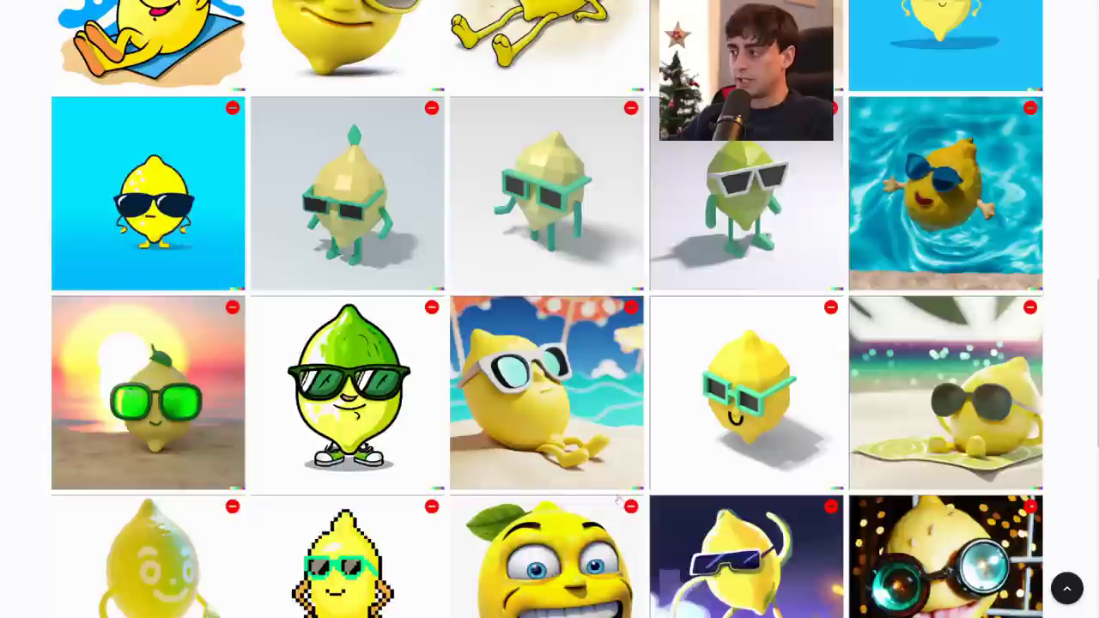
{"action": "scroll", "coordinate": [550, 326], "scroll_direction": "down", "scroll_amount": 7}
{"action": "scroll", "coordinate": [549, 326], "scroll_direction": "down", "scroll_amount": 3}
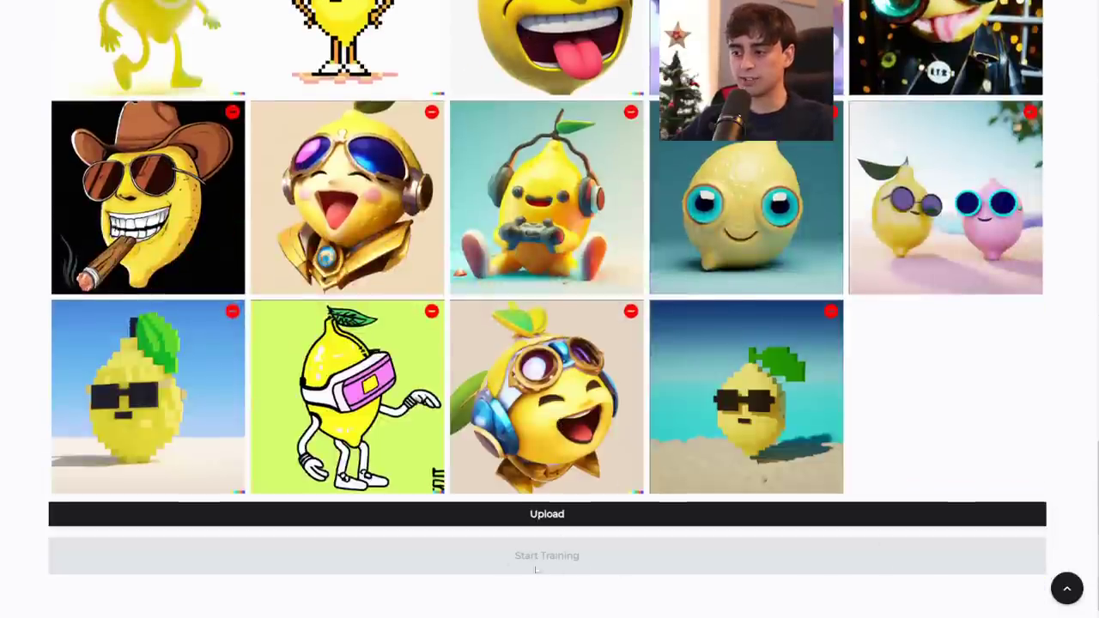
{"action": "scroll", "coordinate": [535, 569], "scroll_direction": "up", "scroll_amount": 20}
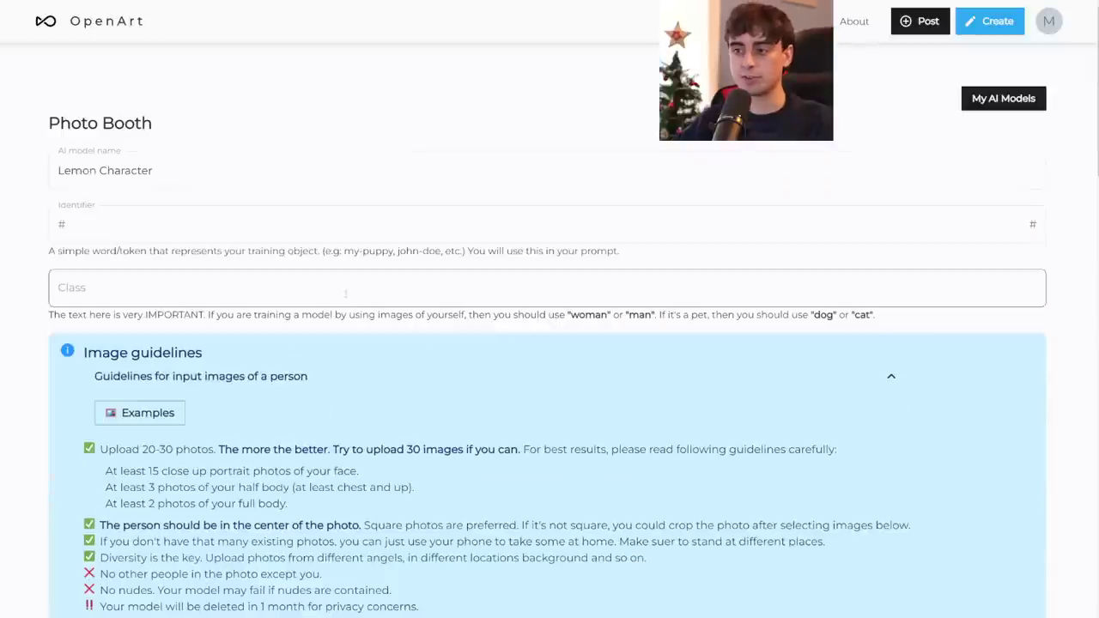
Enter 'Lem' as the model's identifier token.
{"action": "left_click", "coordinate": [149, 217]}
{"action": "triple_click", "coordinate": [215, 176]}
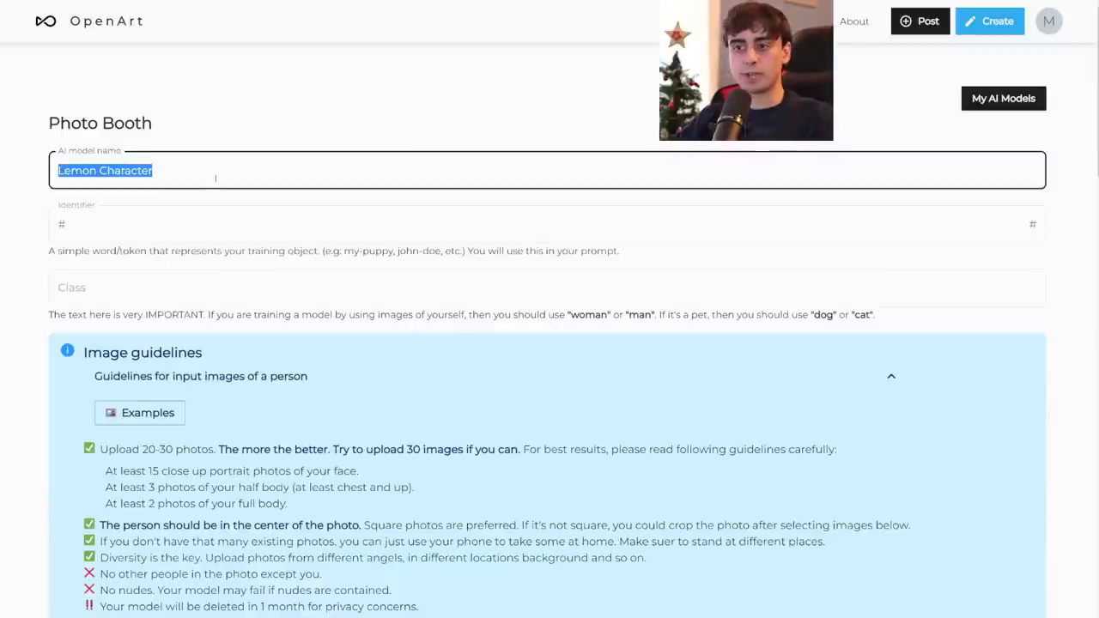
{"action": "left_click", "coordinate": [185, 182]}
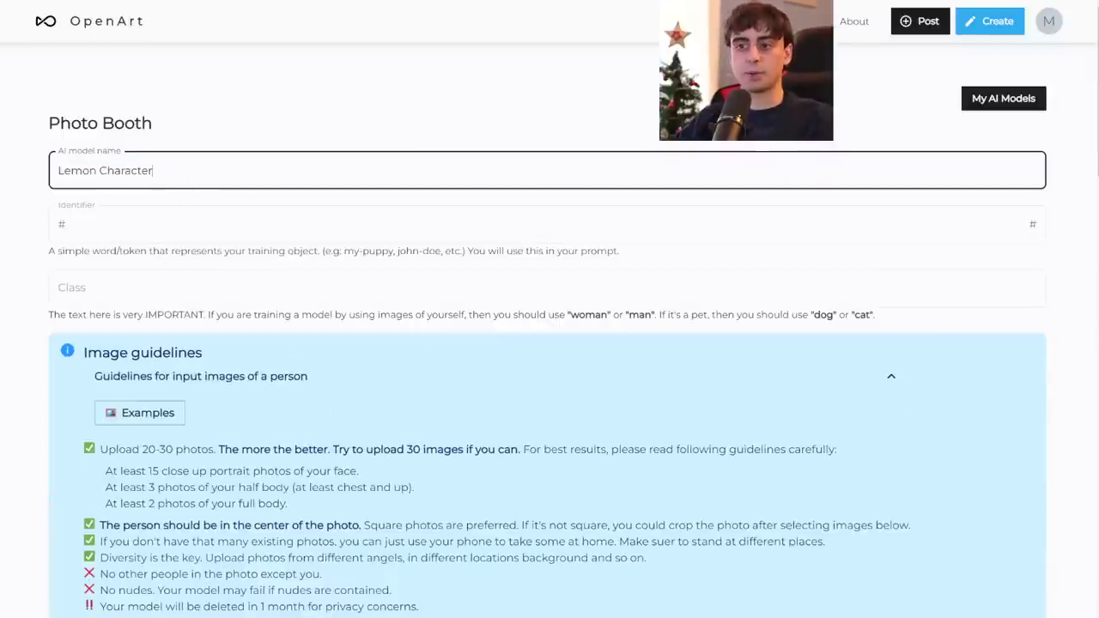
{"action": "left_click", "coordinate": [146, 224]}
{"action": "type", "text": "Lem"}
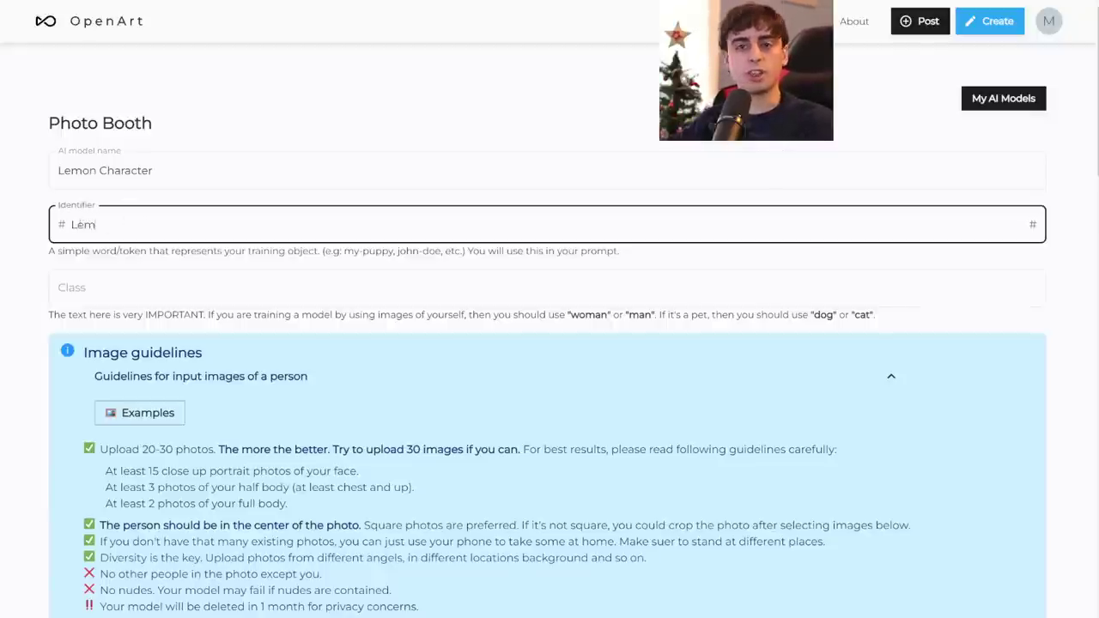
{"action": "left_click", "coordinate": [127, 301]}
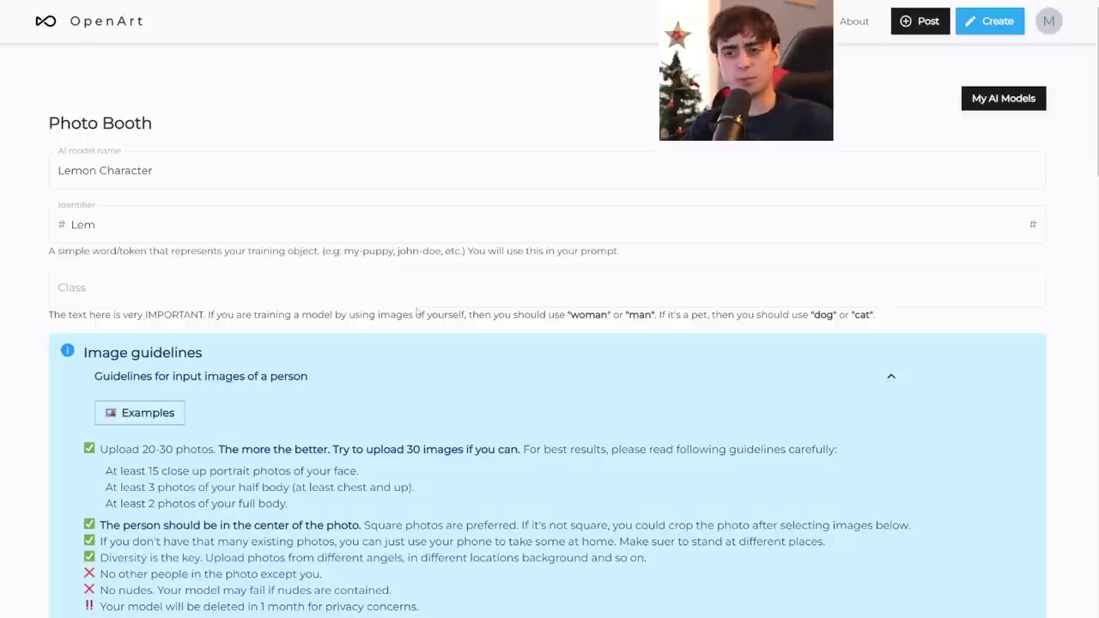
Fill the Class field with the copied model name plus ' Wearing', giving 'Lemon Character Wearing'.
{"action": "left_click", "coordinate": [163, 170]}
{"action": "key", "text": "ctrl+a"}
{"action": "key", "text": "ctrl+c"}
{"action": "left_click", "coordinate": [199, 275]}
{"action": "key", "text": "ctrl+v"}
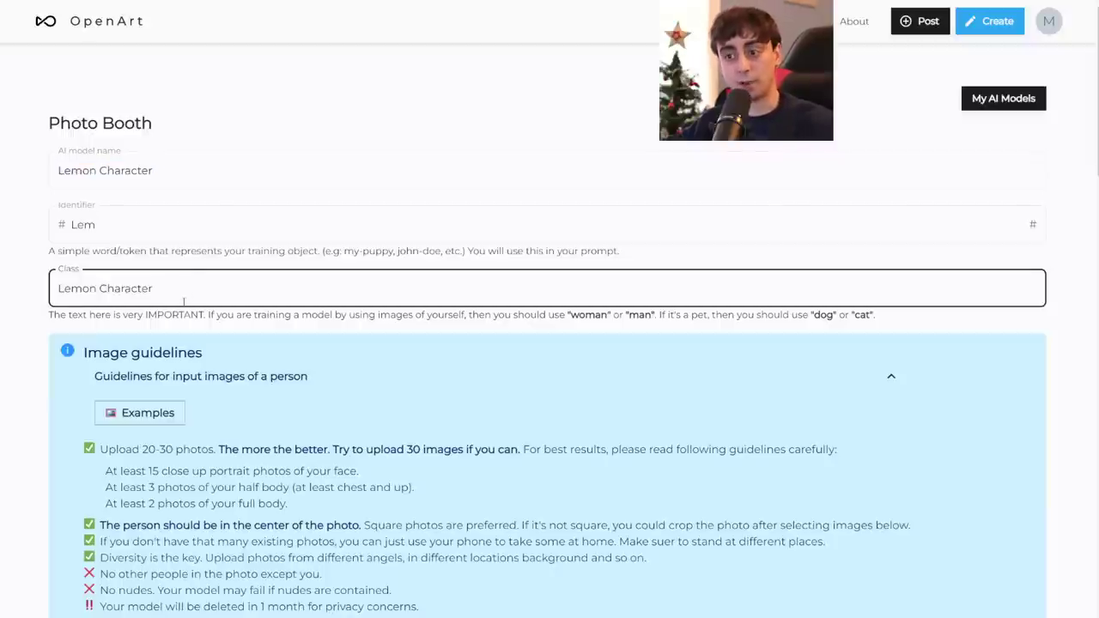
{"action": "type", "text": "Wearing"}
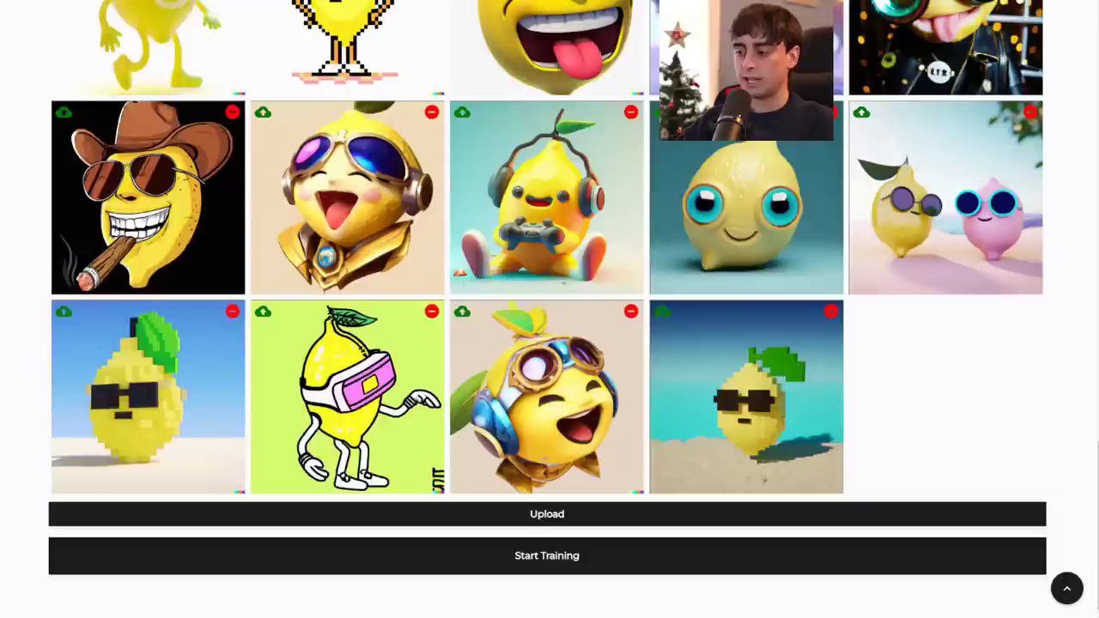
Start training the Lemon Character model from below the uploaded images.
{"action": "scroll", "coordinate": [311, 179], "scroll_direction": "up", "scroll_amount": 20}
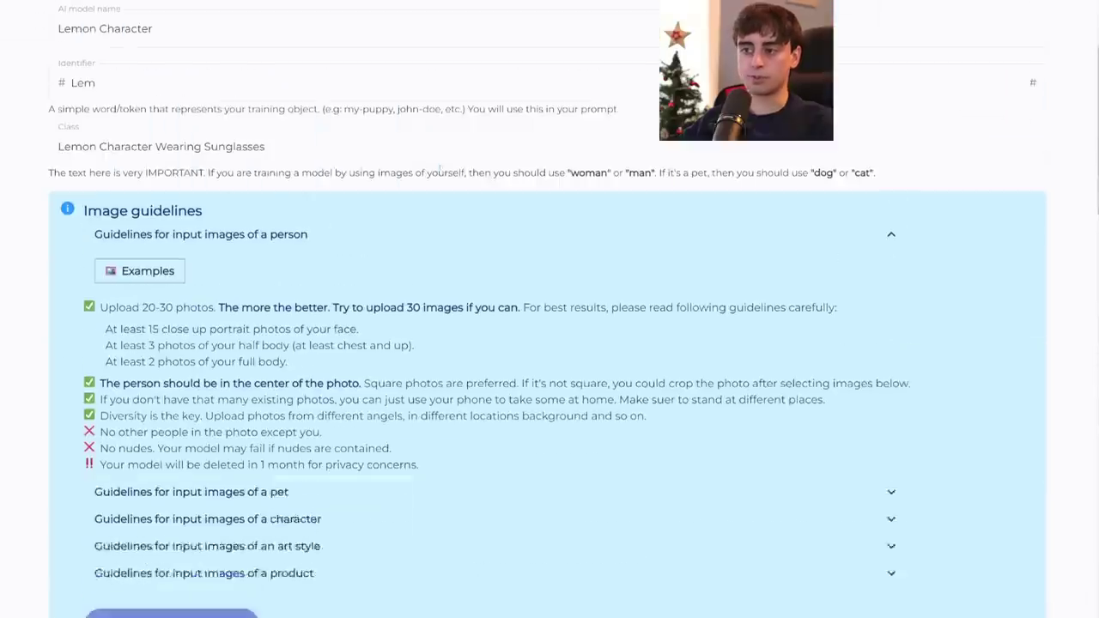
{"action": "scroll", "coordinate": [310, 179], "scroll_direction": "down", "scroll_amount": 20}
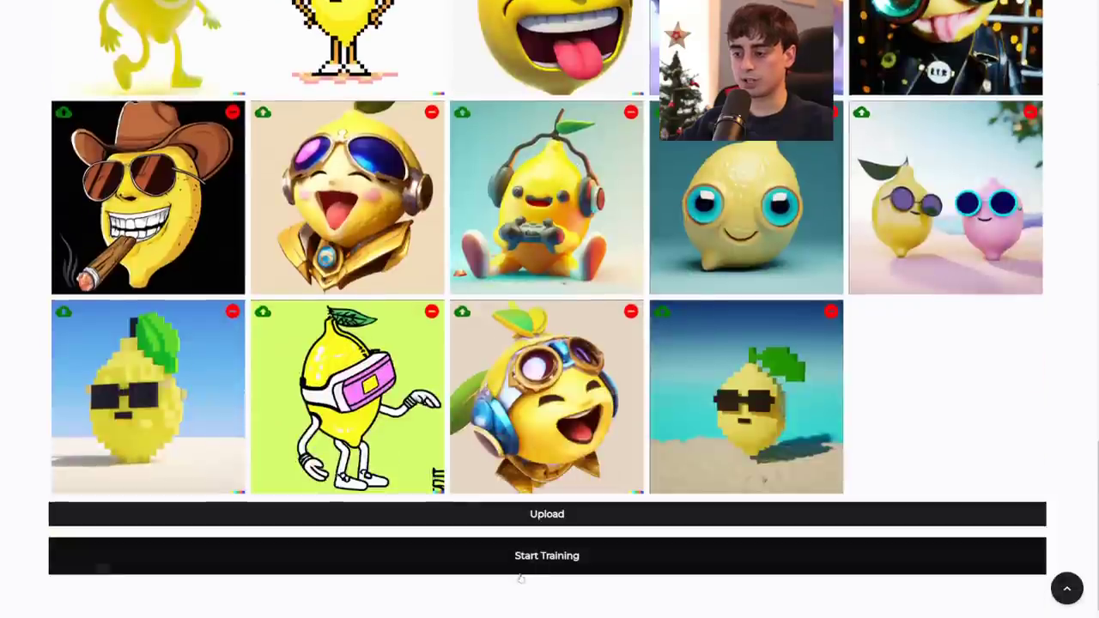
{"action": "left_click", "coordinate": [520, 559]}
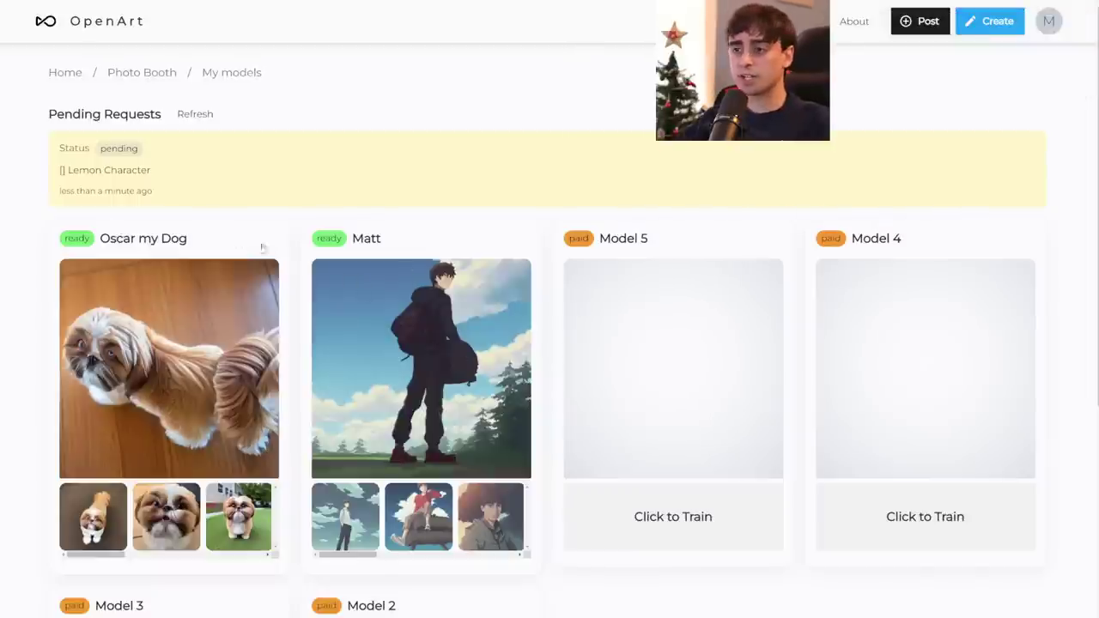
Open a ready trained model and enlarge its first 'Anime portrait with sky' generation.
{"action": "left_click", "coordinate": [375, 250]}
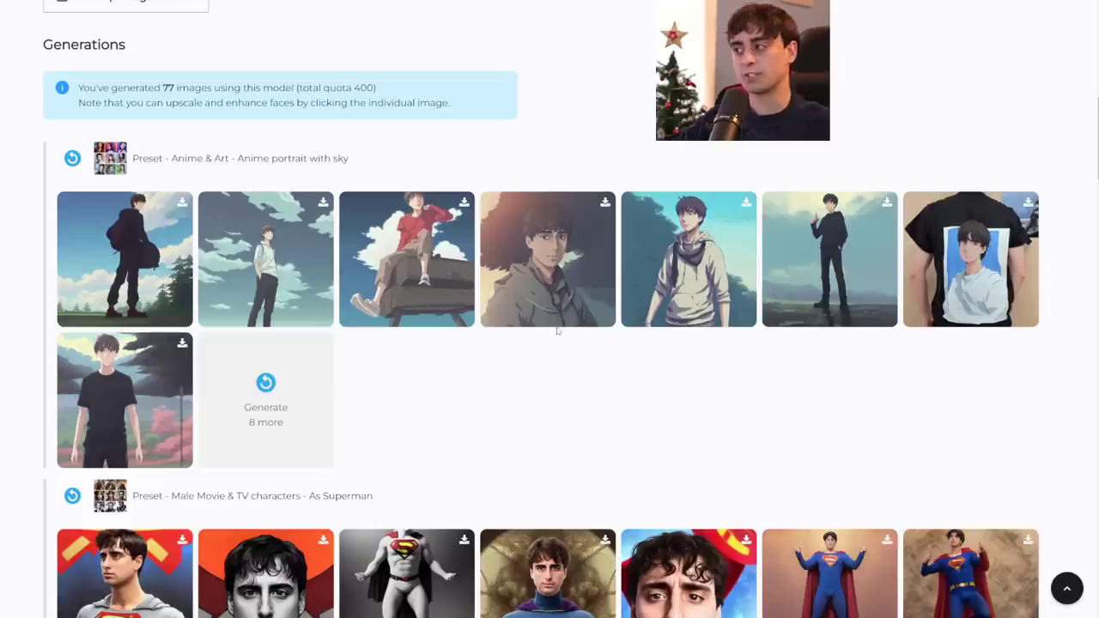
{"action": "scroll", "coordinate": [556, 333], "scroll_direction": "up", "scroll_amount": 6}
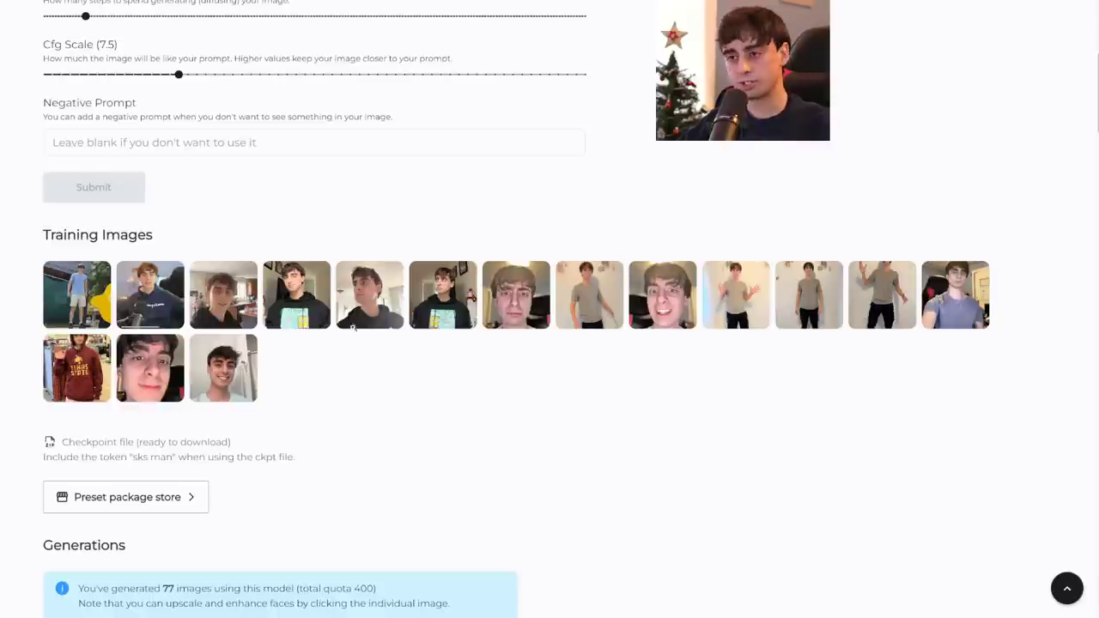
{"action": "scroll", "coordinate": [343, 387], "scroll_direction": "up", "scroll_amount": 2}
{"action": "scroll", "coordinate": [241, 422], "scroll_direction": "up", "scroll_amount": 1}
{"action": "scroll", "coordinate": [254, 425], "scroll_direction": "up", "scroll_amount": 1}
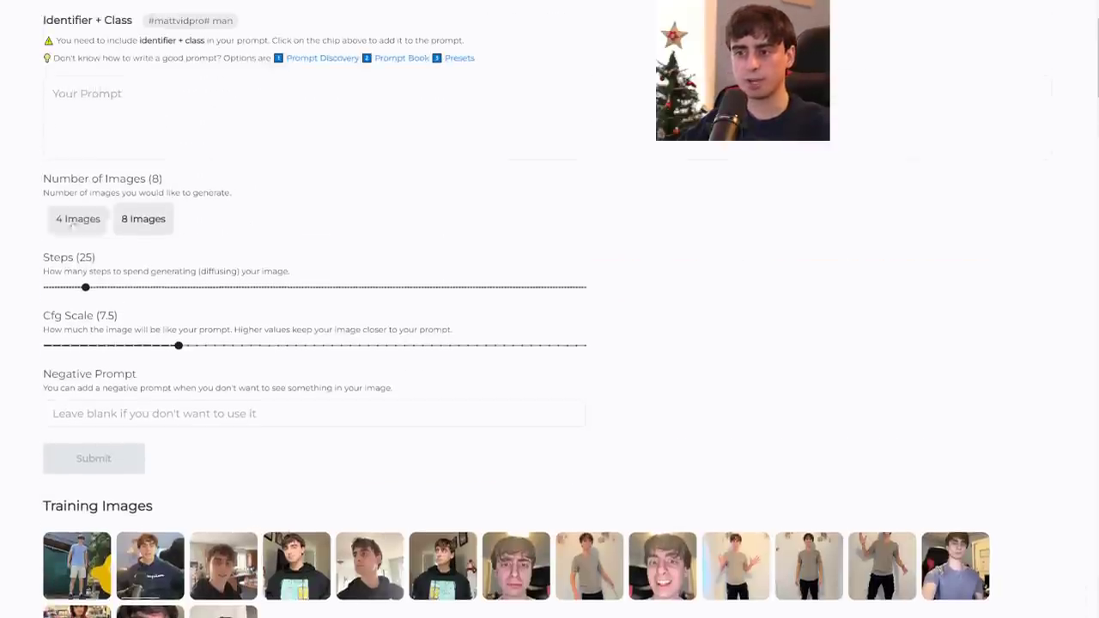
{"action": "scroll", "coordinate": [247, 302], "scroll_direction": "up", "scroll_amount": 1}
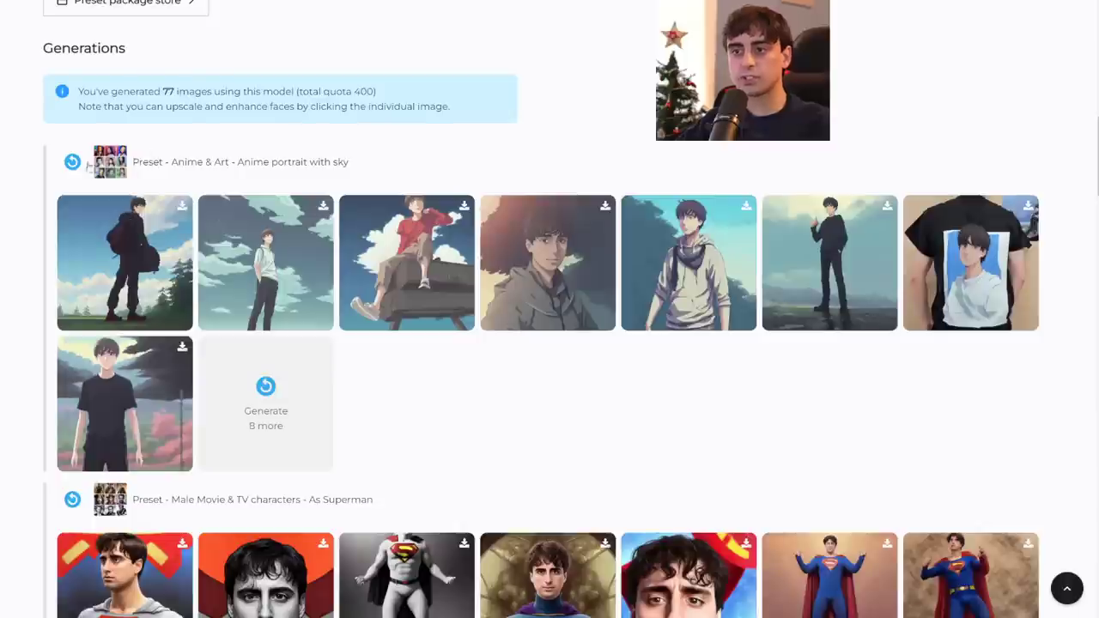
{"action": "scroll", "coordinate": [429, 292], "scroll_direction": "down", "scroll_amount": 3}
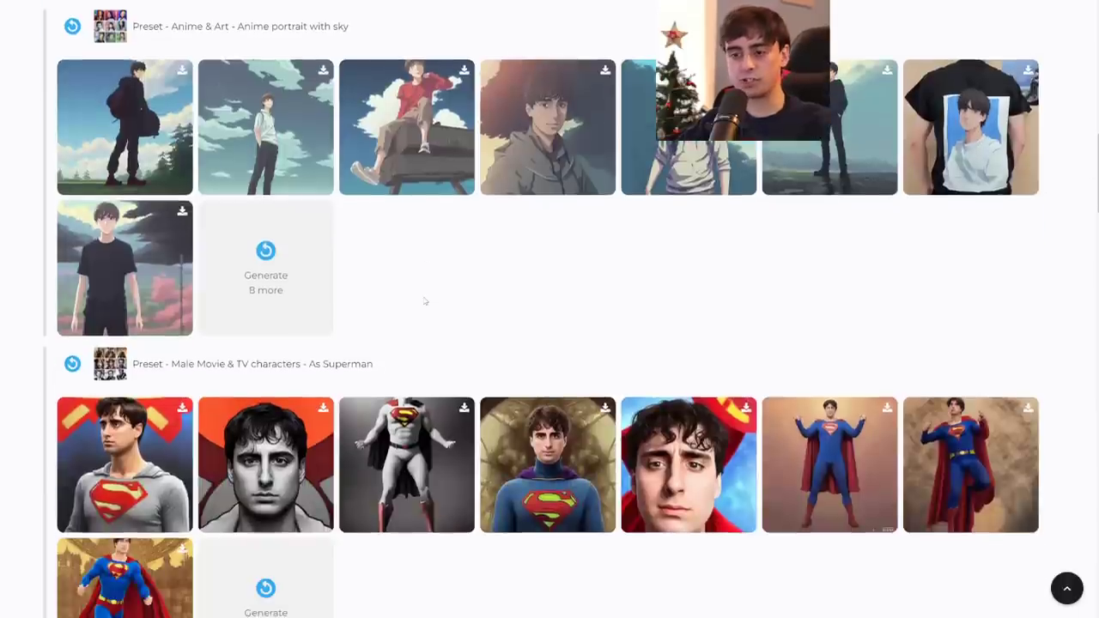
{"action": "scroll", "coordinate": [481, 318], "scroll_direction": "up", "scroll_amount": 2}
{"action": "scroll", "coordinate": [343, 305], "scroll_direction": "down", "scroll_amount": 1}
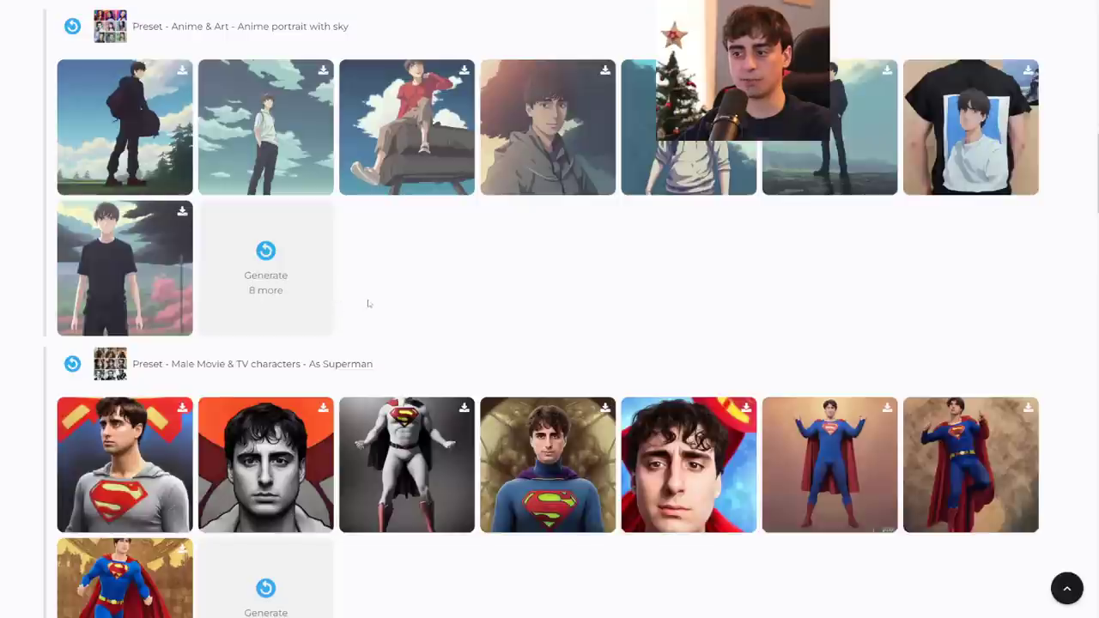
{"action": "scroll", "coordinate": [395, 307], "scroll_direction": "up", "scroll_amount": 2}
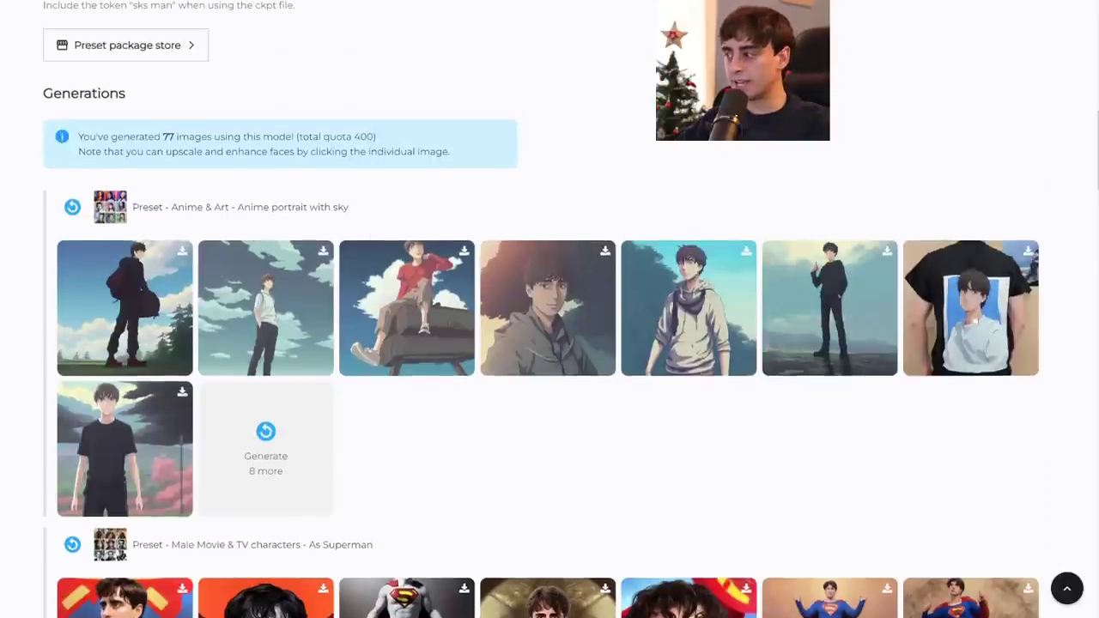
{"action": "left_click", "coordinate": [125, 307]}
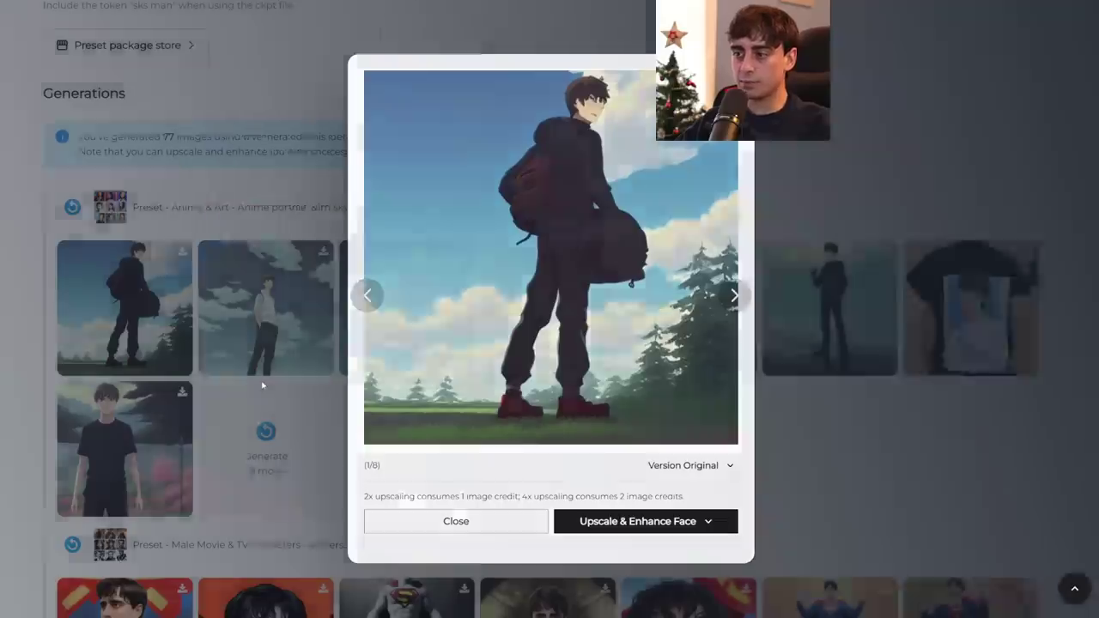
Upscale the close-up anime portrait with 4x + Anime.
{"action": "left_click", "coordinate": [263, 385]}
{"action": "left_click", "coordinate": [252, 336]}
{"action": "left_click", "coordinate": [733, 296]}
{"action": "left_click", "coordinate": [734, 295]}
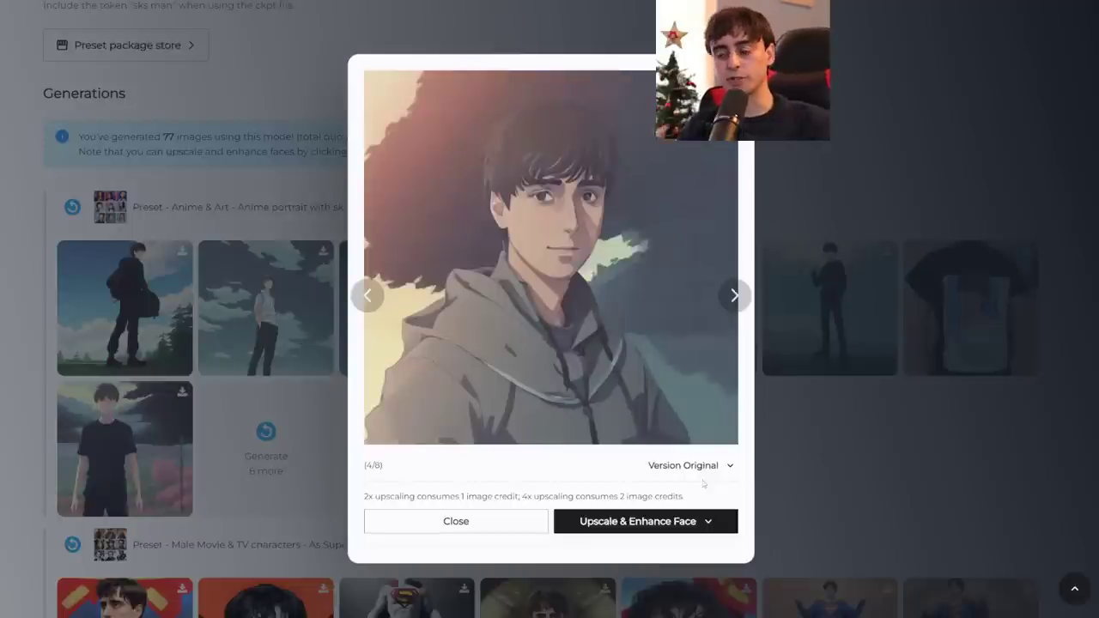
{"action": "double_click", "coordinate": [472, 496]}
{"action": "left_click", "coordinate": [627, 496]}
{"action": "left_click", "coordinate": [707, 521]}
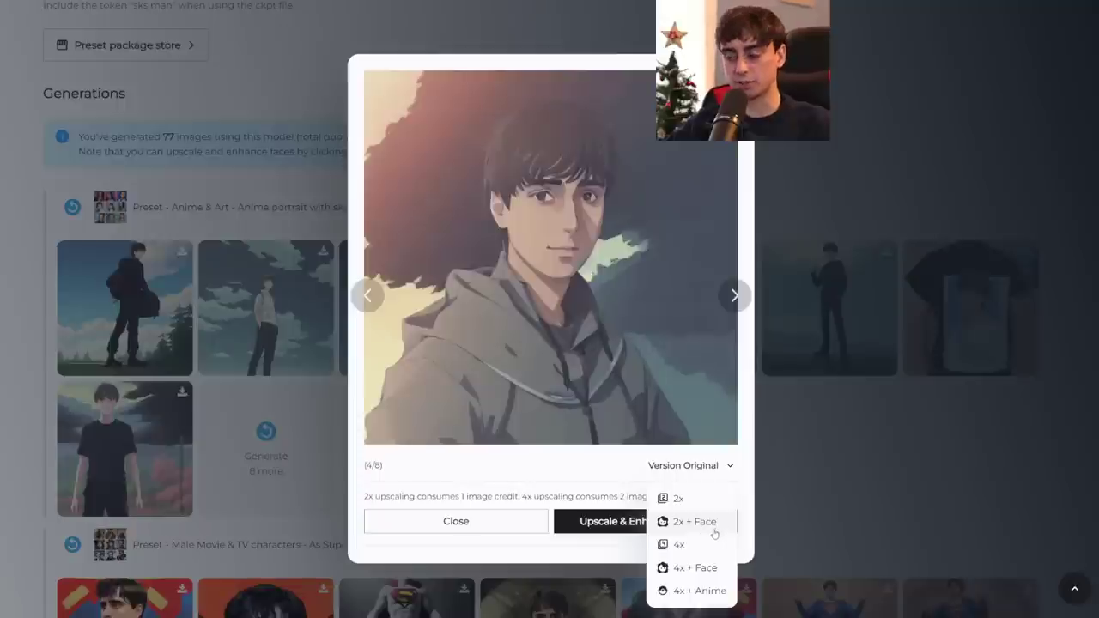
{"action": "left_click", "coordinate": [695, 592]}
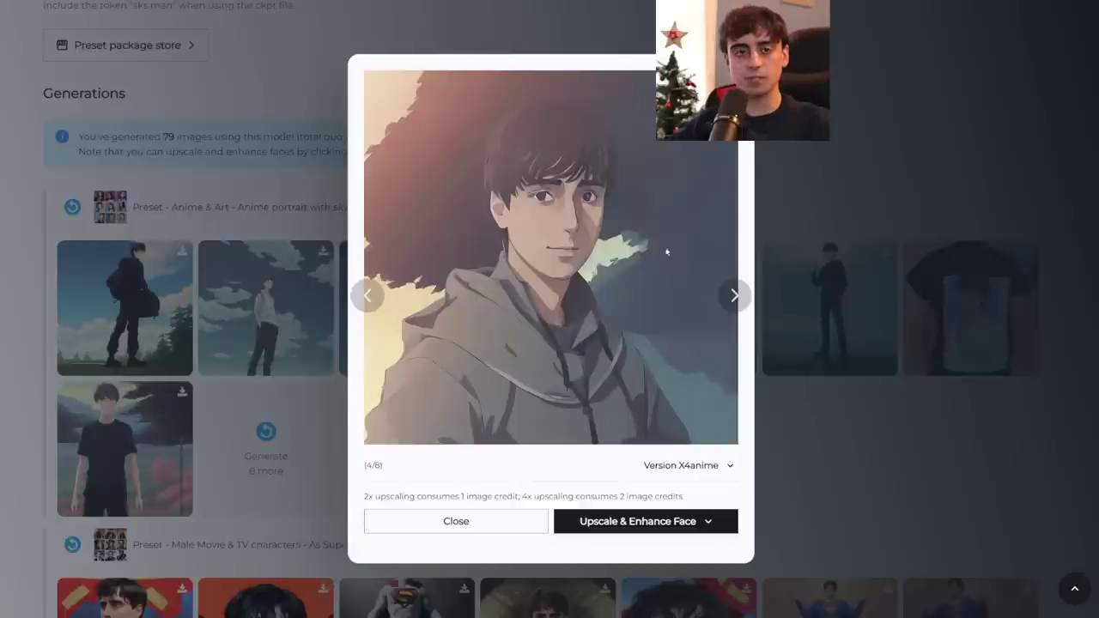
Upscale the first Superman image with 4x + Face.
{"action": "left_click", "coordinate": [933, 428]}
{"action": "scroll", "coordinate": [119, 286], "scroll_direction": "down", "scroll_amount": 4}
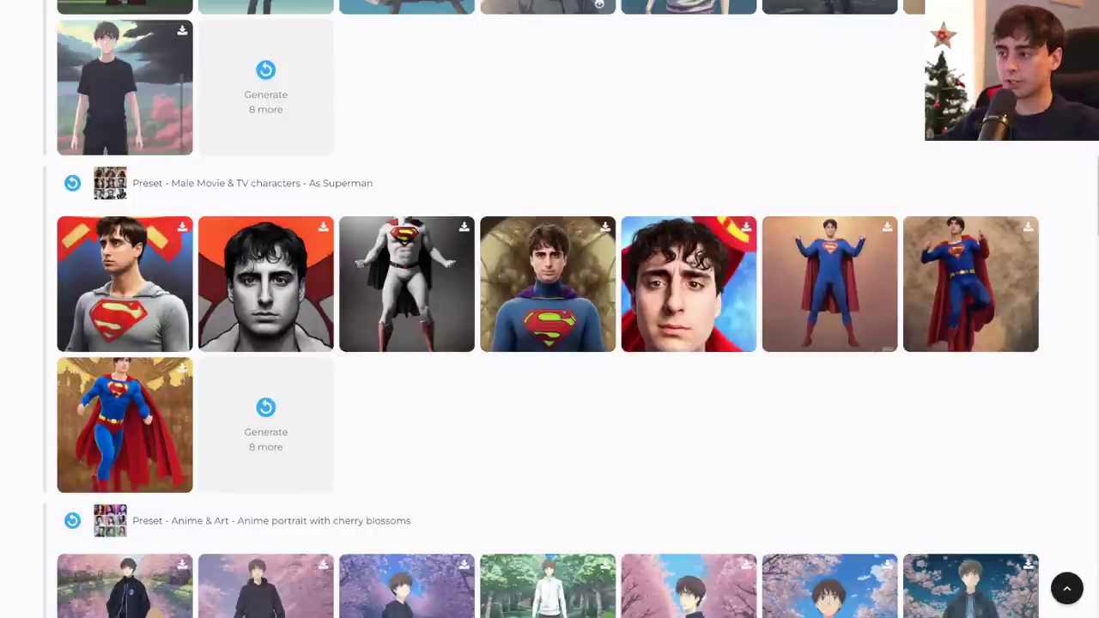
{"action": "left_click", "coordinate": [119, 286]}
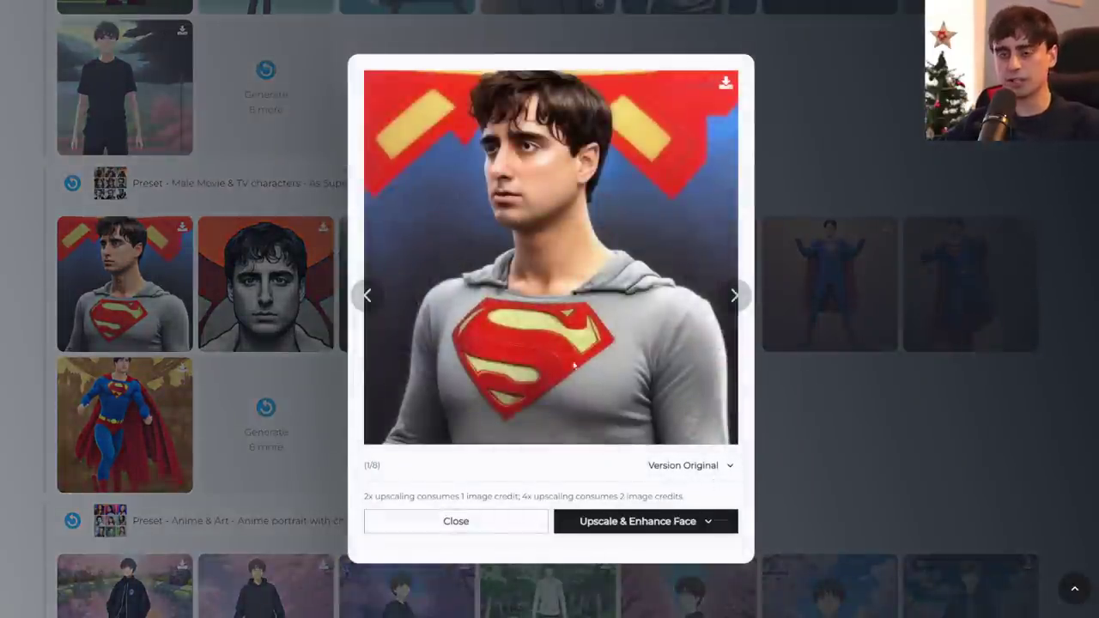
{"action": "left_click", "coordinate": [715, 522]}
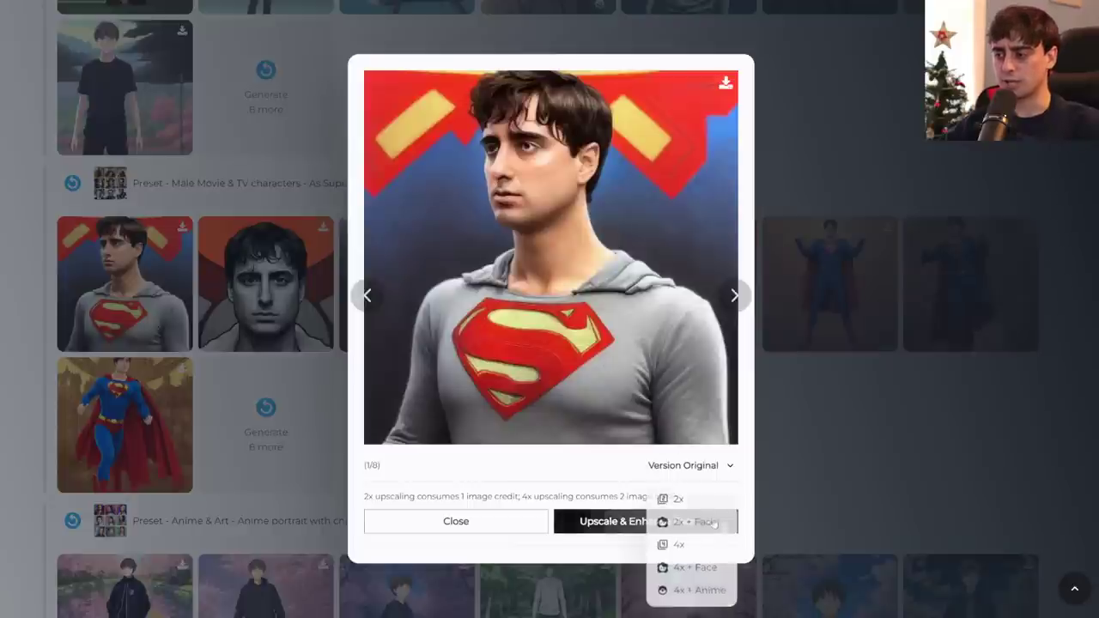
{"action": "left_click", "coordinate": [700, 568]}
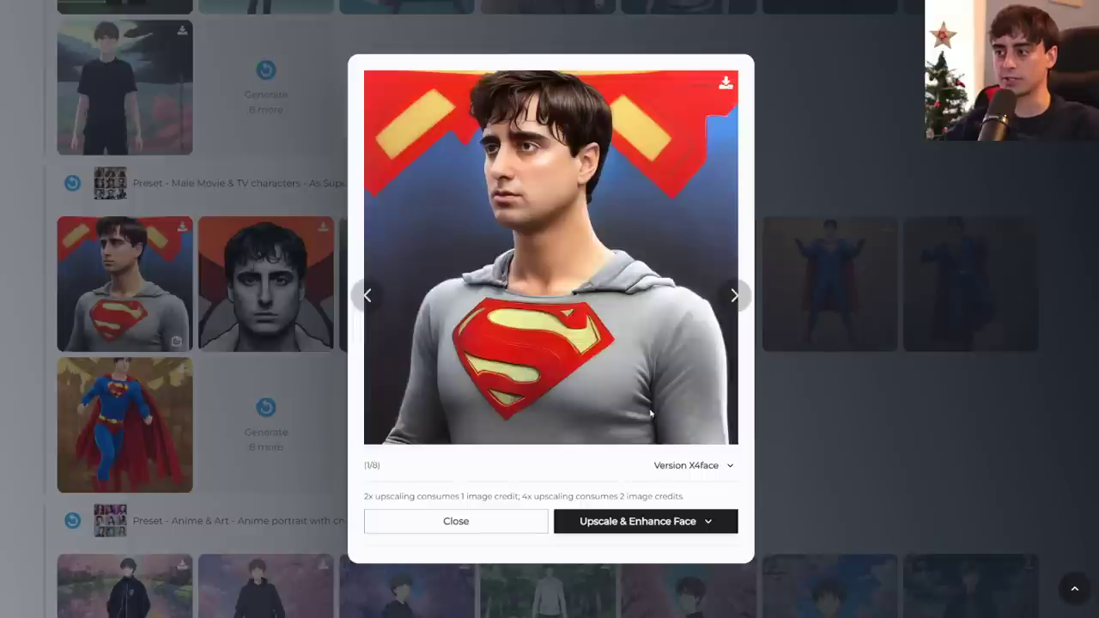
Compare the Superman image's original and 4x face-enhanced versions.
{"action": "left_click", "coordinate": [683, 468]}
{"action": "left_click", "coordinate": [683, 468]}
{"action": "left_click", "coordinate": [689, 468]}
{"action": "left_click", "coordinate": [708, 466]}
{"action": "left_click", "coordinate": [702, 470]}
{"action": "left_click", "coordinate": [743, 567]}
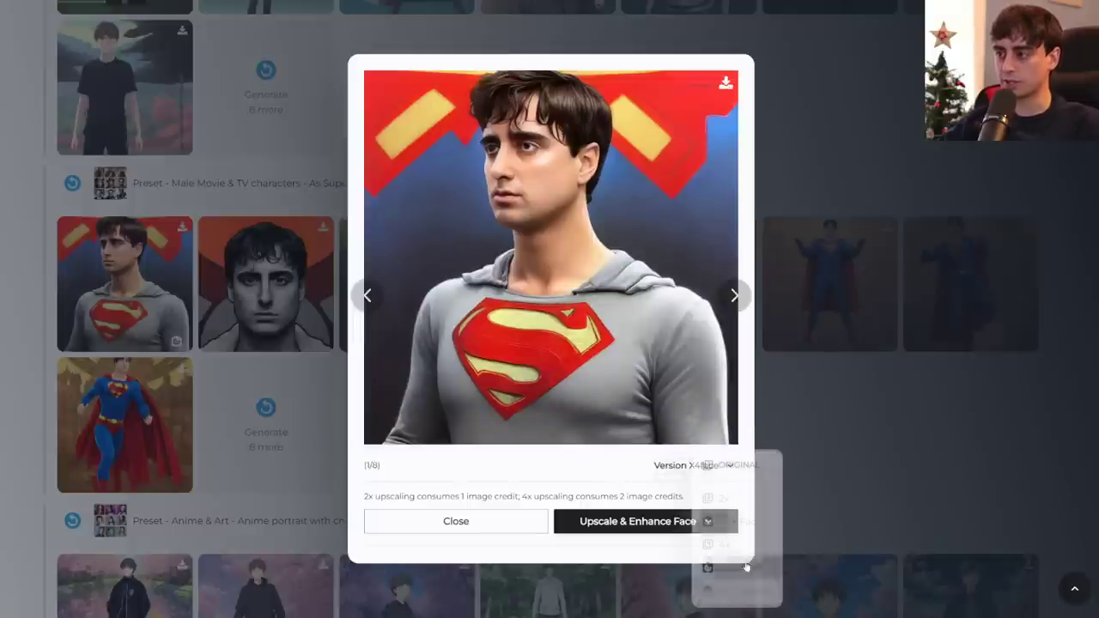
{"action": "left_click", "coordinate": [712, 474]}
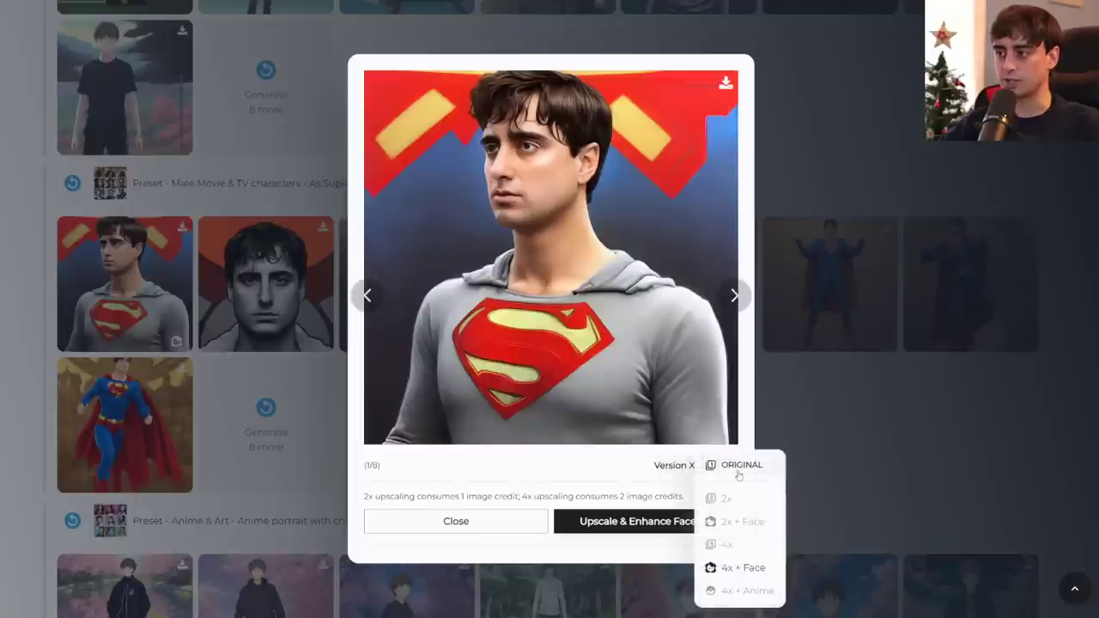
{"action": "left_click", "coordinate": [717, 461]}
{"action": "left_click", "coordinate": [691, 470]}
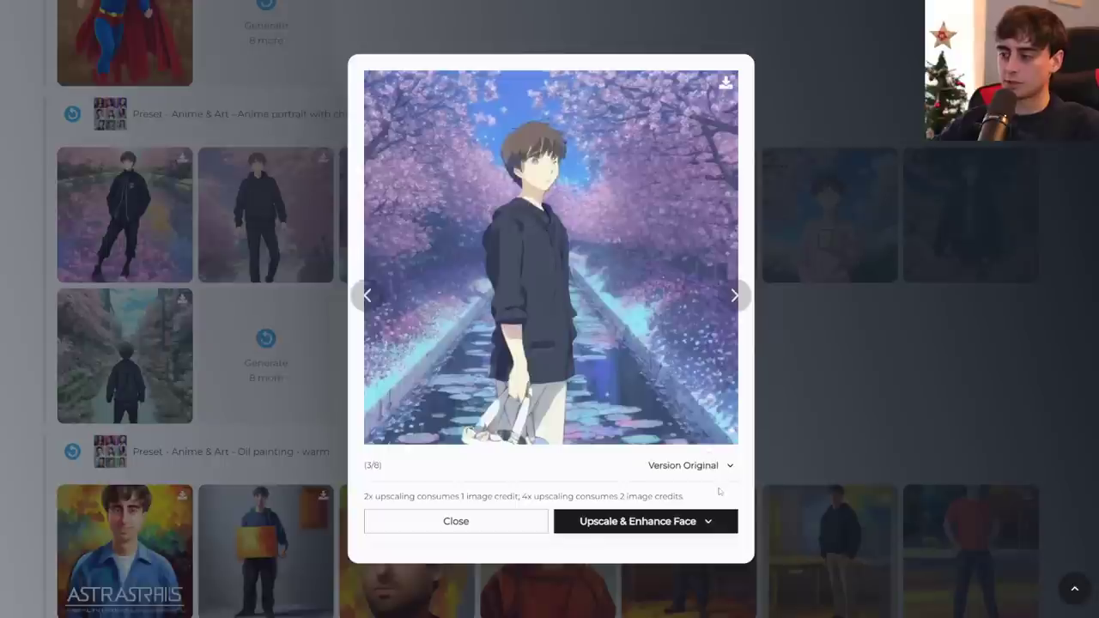
Upscale the cherry-blossom anime portrait with 4x + Anime.
{"action": "left_click", "coordinate": [709, 522]}
{"action": "left_click", "coordinate": [712, 588]}
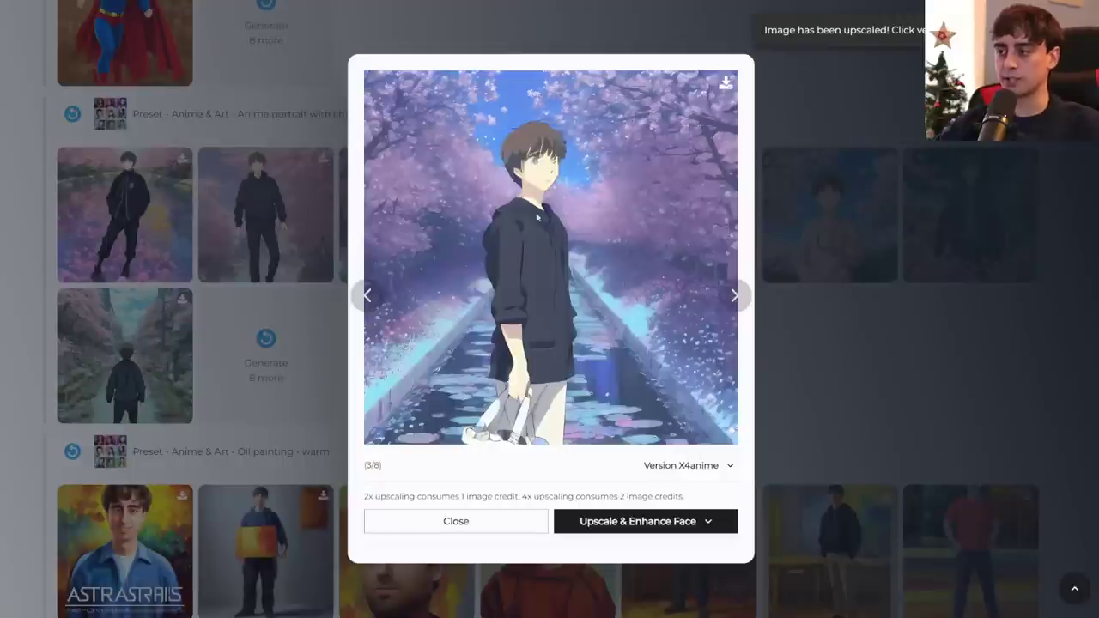
{"action": "left_click", "coordinate": [805, 254]}
{"action": "scroll", "coordinate": [642, 303], "scroll_direction": "down", "scroll_amount": 3}
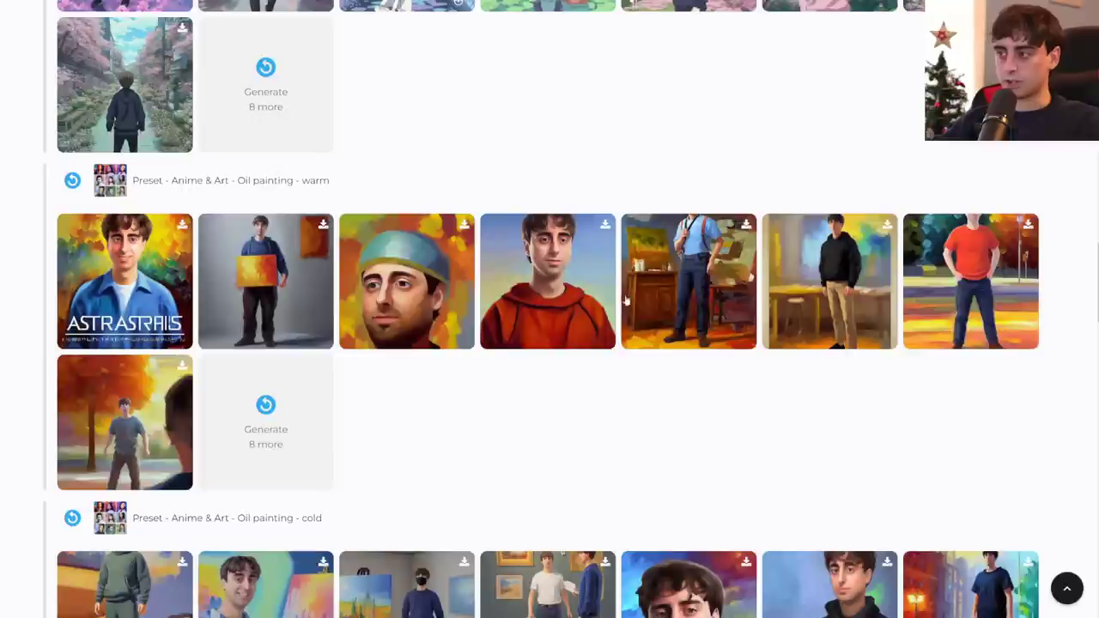
Preview the hoodie oil paintings, then upscale the close-up portrait with face enhancement.
{"action": "left_click", "coordinate": [556, 291]}
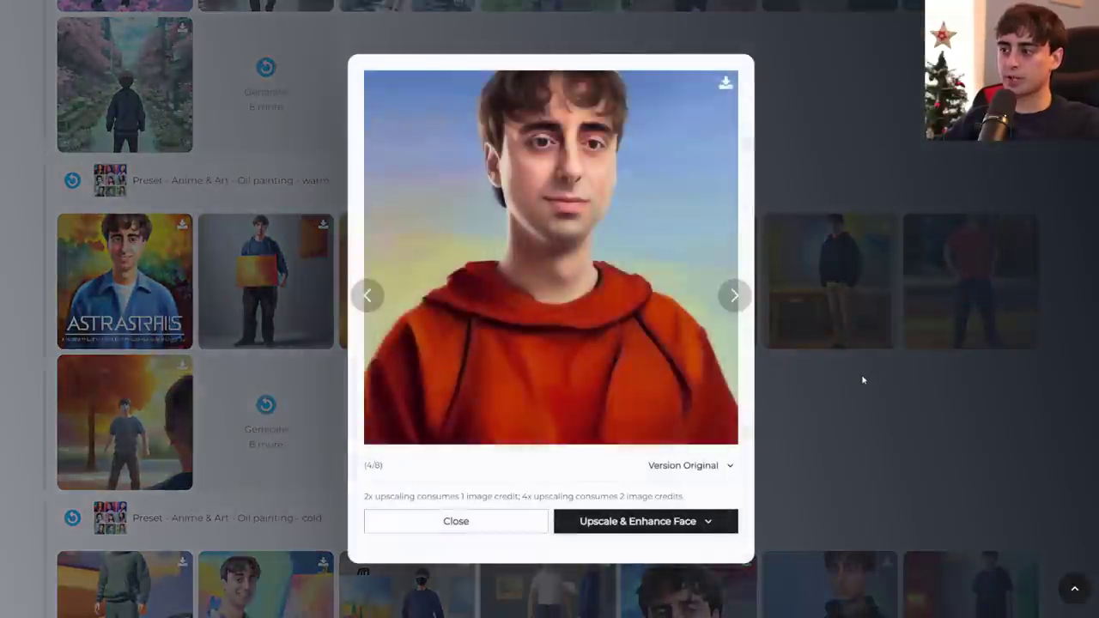
{"action": "left_click", "coordinate": [873, 446]}
{"action": "left_click", "coordinate": [837, 262]}
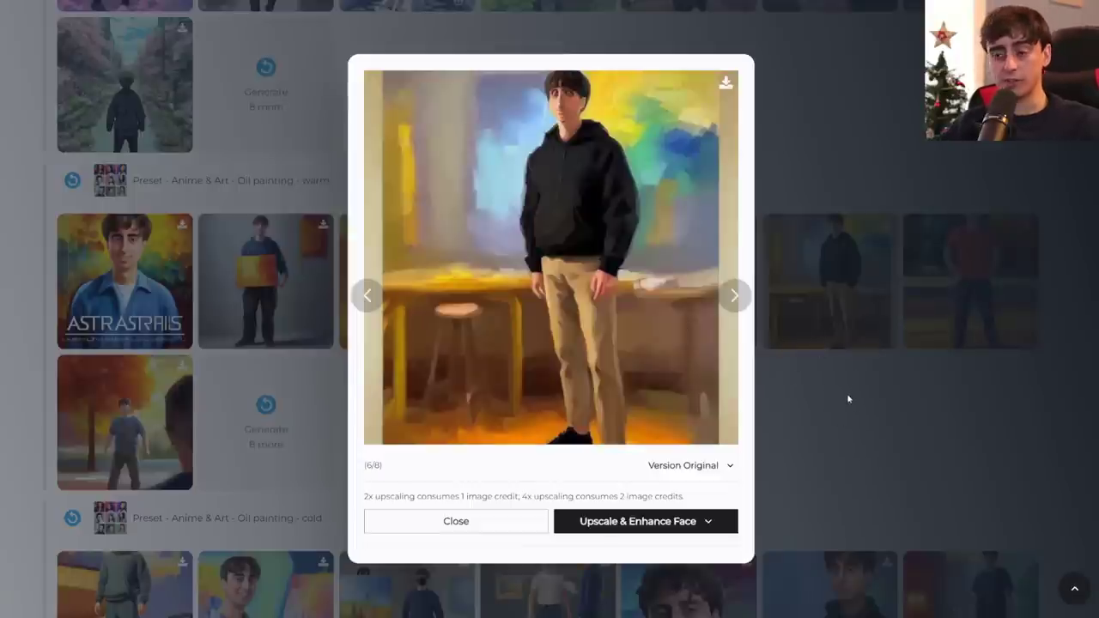
{"action": "scroll", "coordinate": [833, 388], "scroll_direction": "down", "scroll_amount": 3}
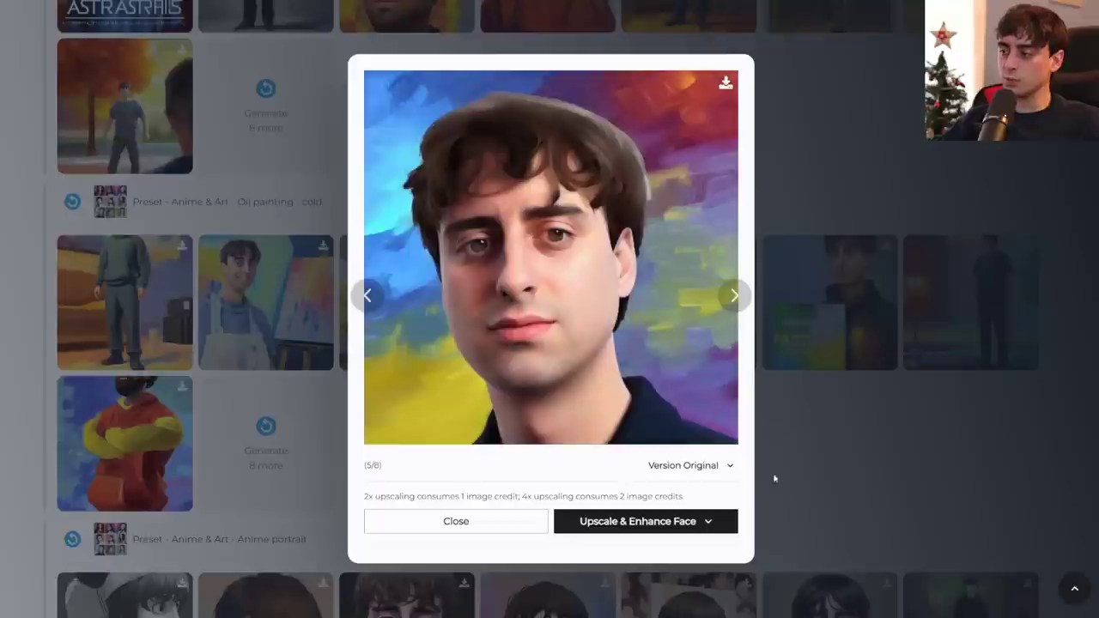
{"action": "left_click", "coordinate": [711, 523]}
{"action": "left_click", "coordinate": [709, 566]}
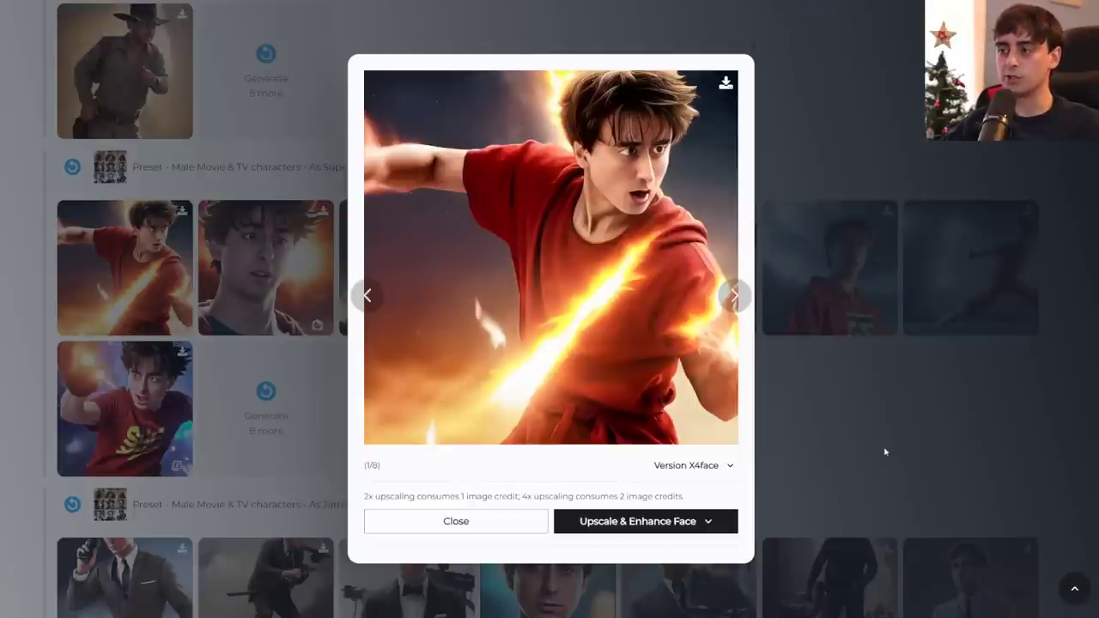
{"action": "left_click", "coordinate": [845, 415]}
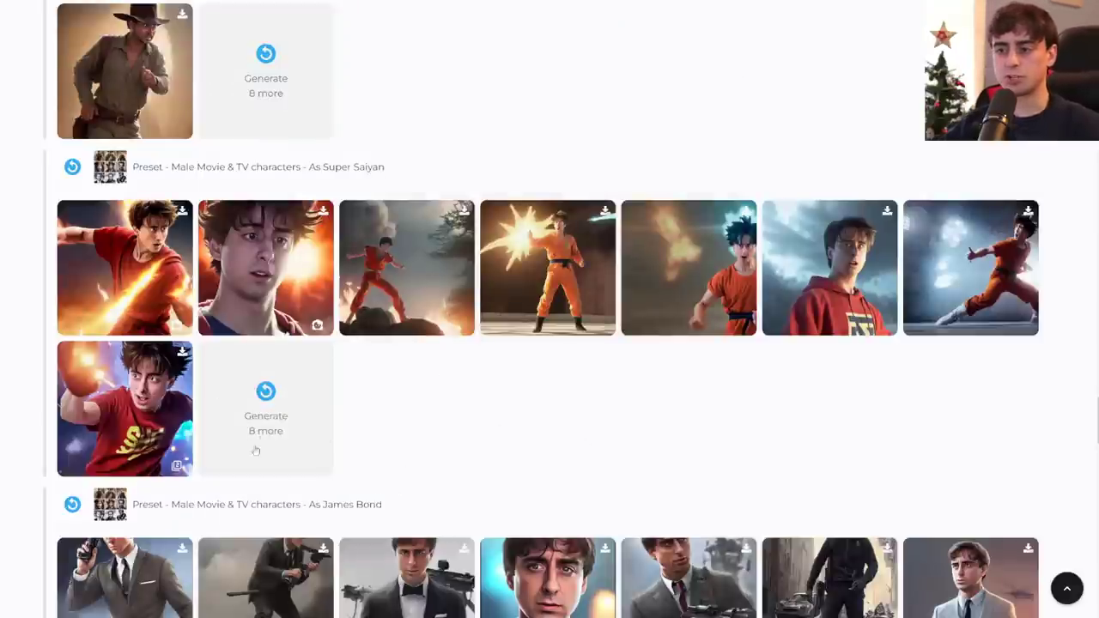
Request eight more Super Saiyan generations.
{"action": "left_click", "coordinate": [267, 393]}
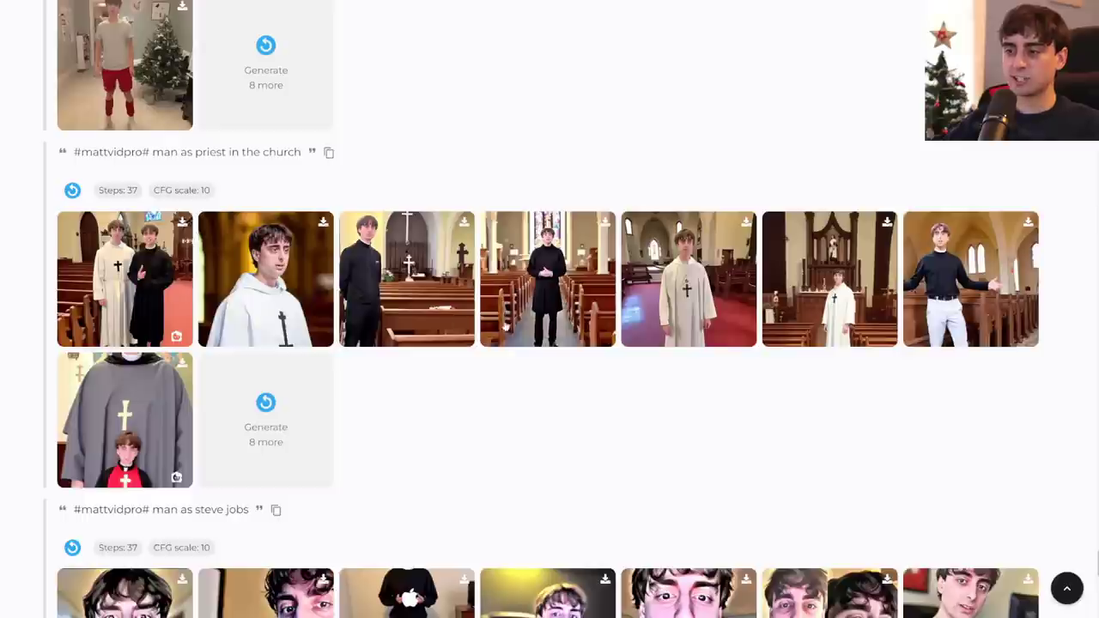
{"action": "scroll", "coordinate": [861, 263], "scroll_direction": "down", "scroll_amount": 2}
{"action": "scroll", "coordinate": [953, 283], "scroll_direction": "down", "scroll_amount": 5}
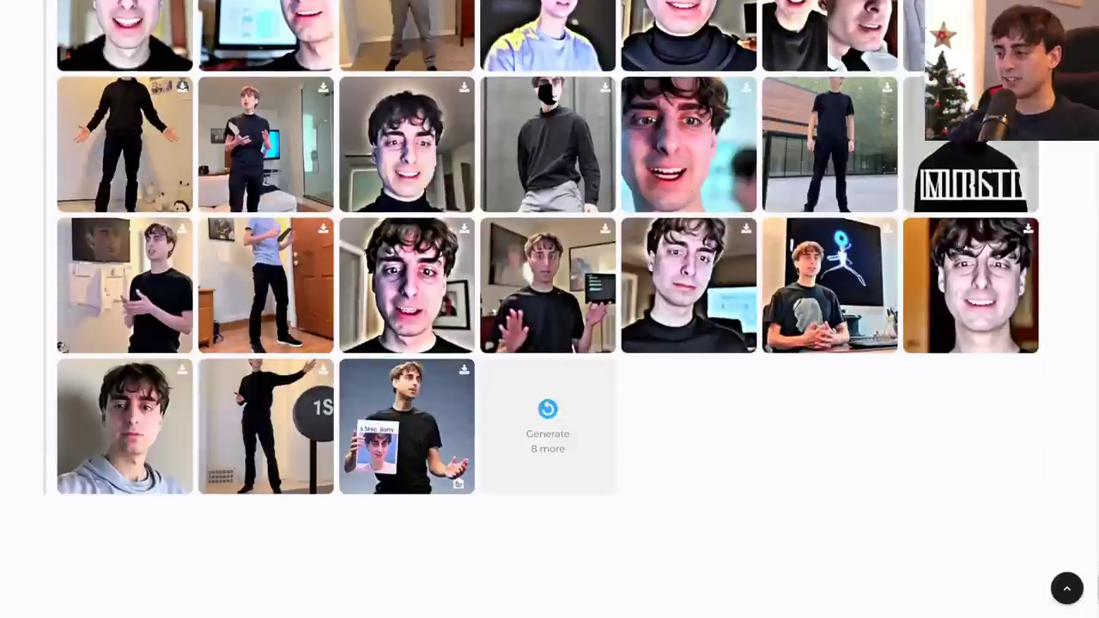
Preview the Steve Jobs jail and horse images, then return to the Shih Tzu generations.
{"action": "left_click", "coordinate": [406, 427]}
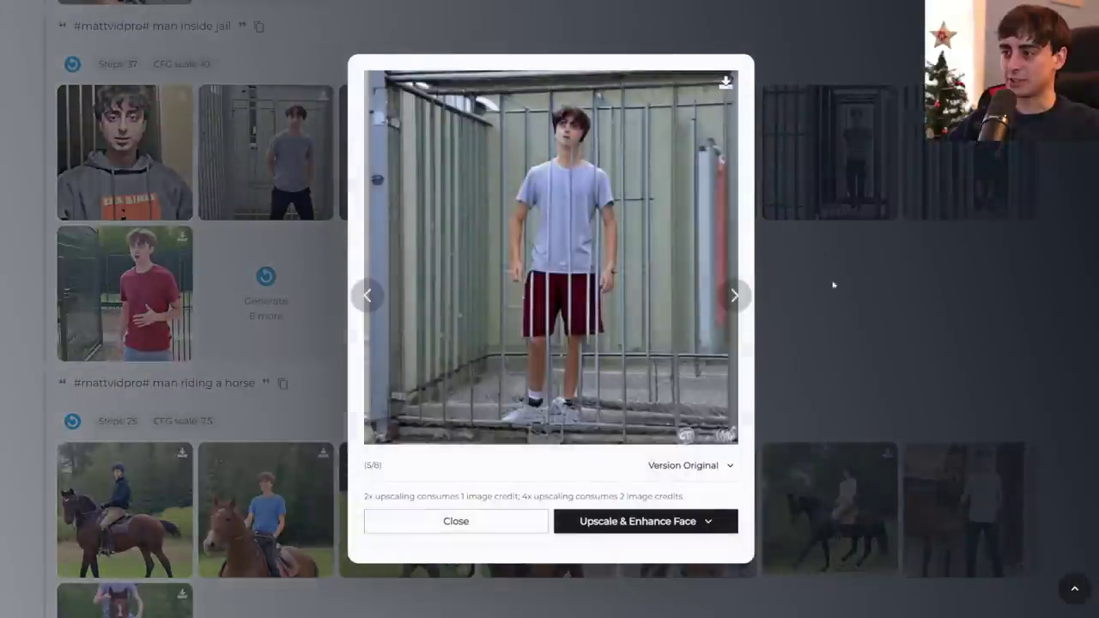
{"action": "left_click", "coordinate": [846, 323]}
{"action": "scroll", "coordinate": [847, 323], "scroll_direction": "down", "scroll_amount": 3}
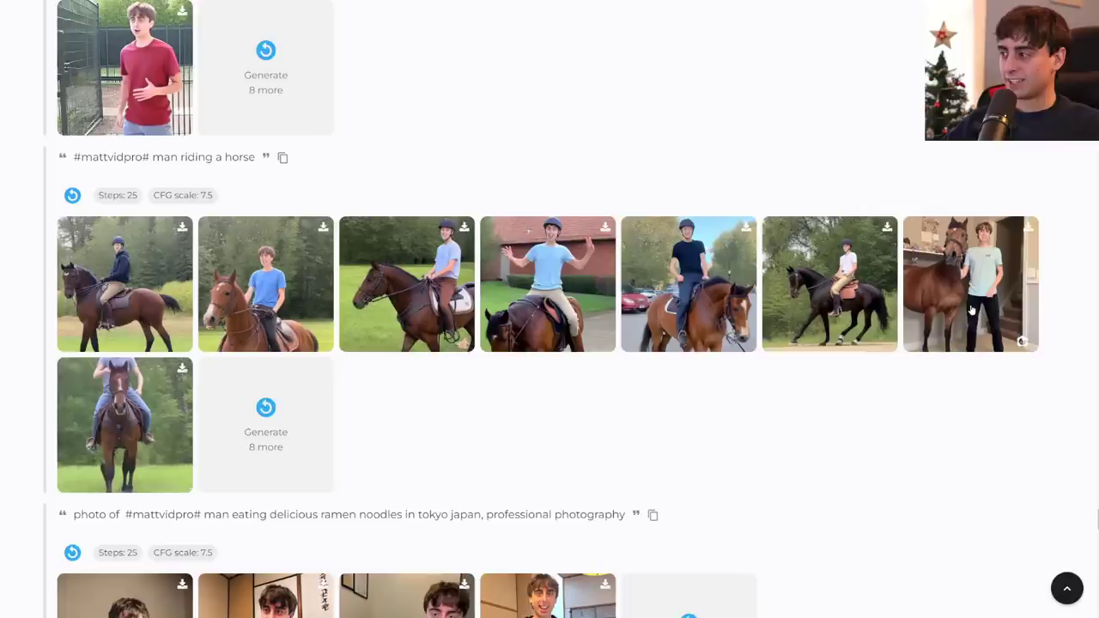
{"action": "left_click", "coordinate": [971, 308]}
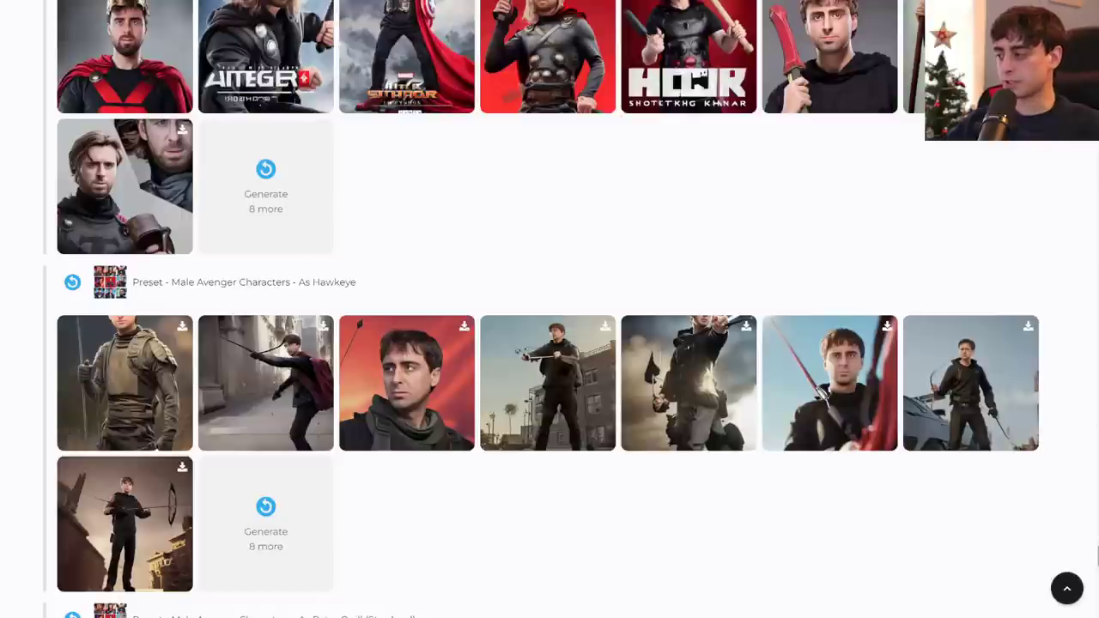
{"action": "scroll", "coordinate": [766, 276], "scroll_direction": "up", "scroll_amount": 15}
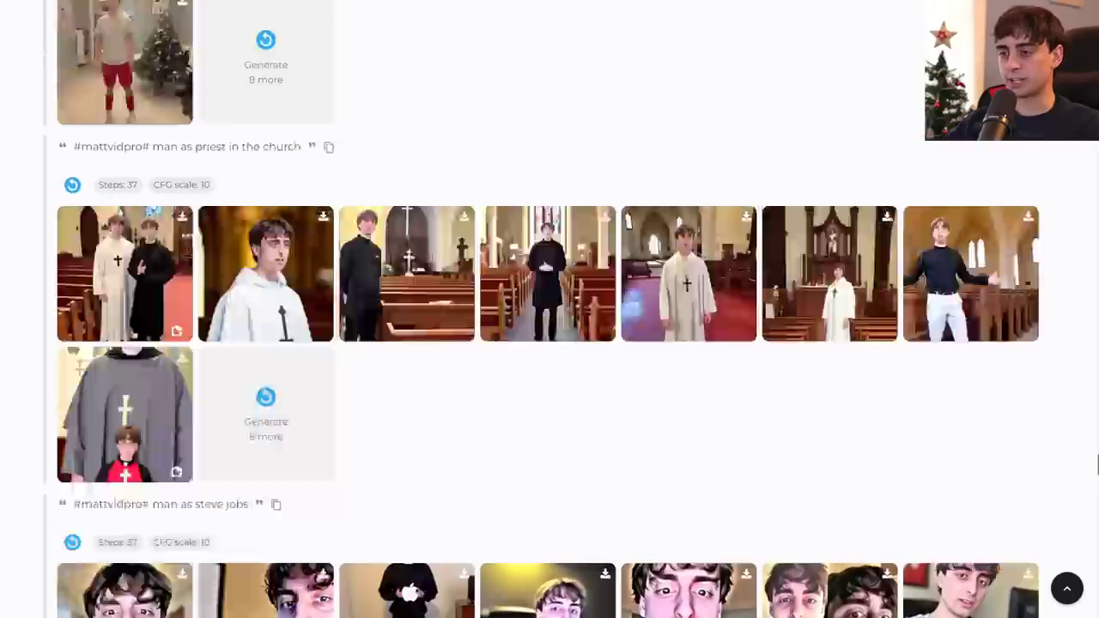
{"action": "scroll", "coordinate": [765, 277], "scroll_direction": "down", "scroll_amount": 1}
{"action": "scroll", "coordinate": [766, 279], "scroll_direction": "up", "scroll_amount": 1}
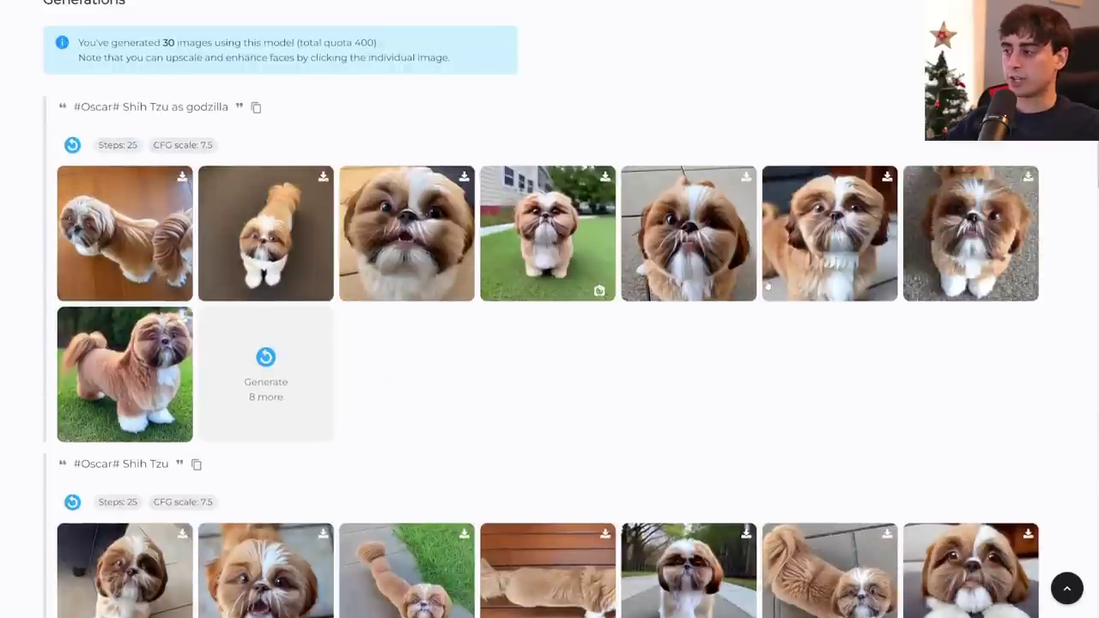
Preview the pirate and red-hat Shih Tzu images, then face-enhance upscale the cartoon Shih Tzu.
{"action": "left_click", "coordinate": [526, 240]}
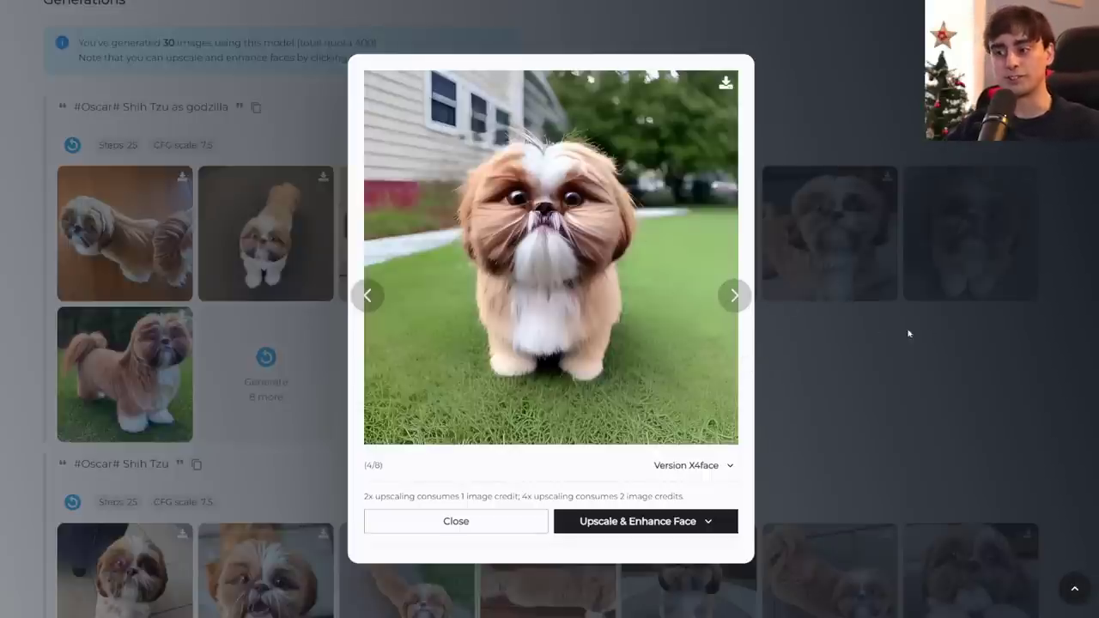
{"action": "scroll", "coordinate": [944, 352], "scroll_direction": "down", "scroll_amount": 5}
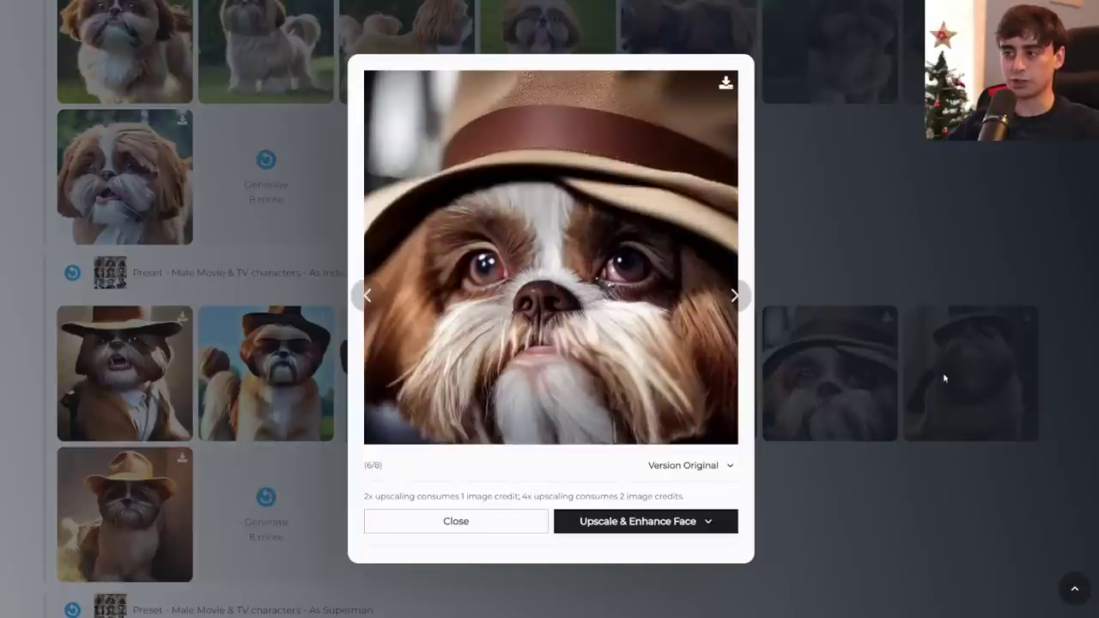
{"action": "scroll", "coordinate": [924, 375], "scroll_direction": "down", "scroll_amount": 5}
{"action": "left_click", "coordinate": [840, 251]}
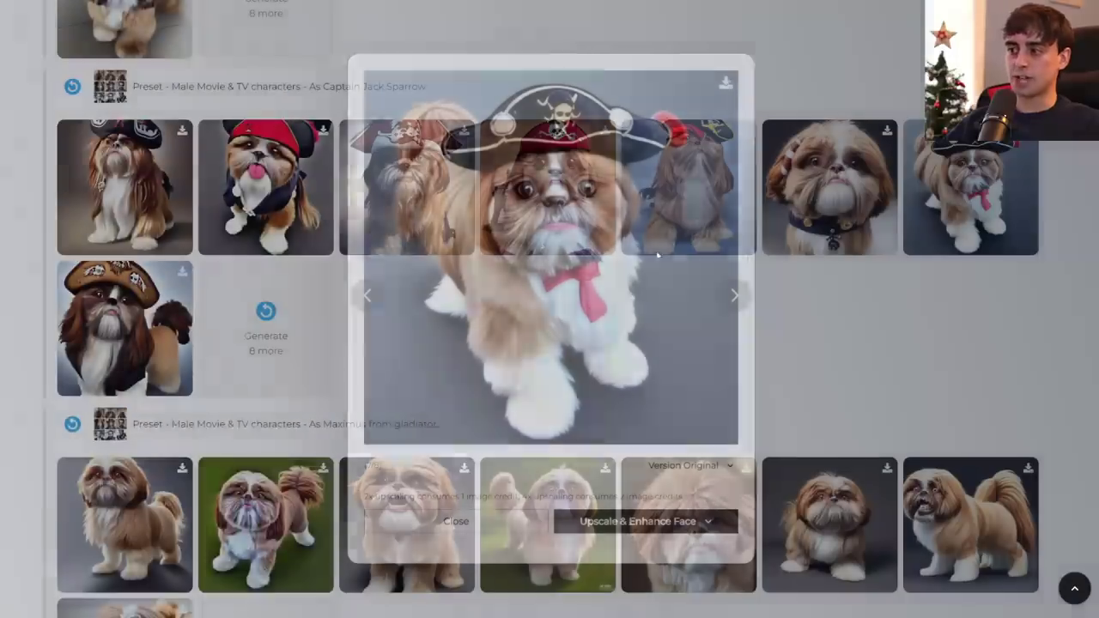
{"action": "left_click", "coordinate": [266, 184]}
{"action": "left_click", "coordinate": [848, 320]}
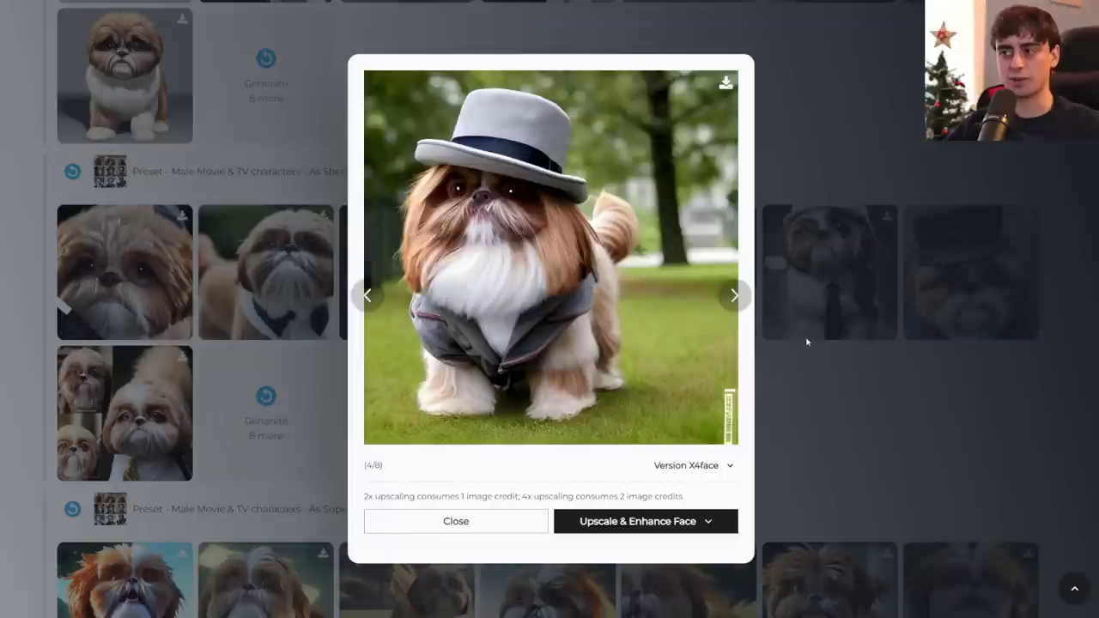
{"action": "scroll", "coordinate": [828, 343], "scroll_direction": "down", "scroll_amount": 3}
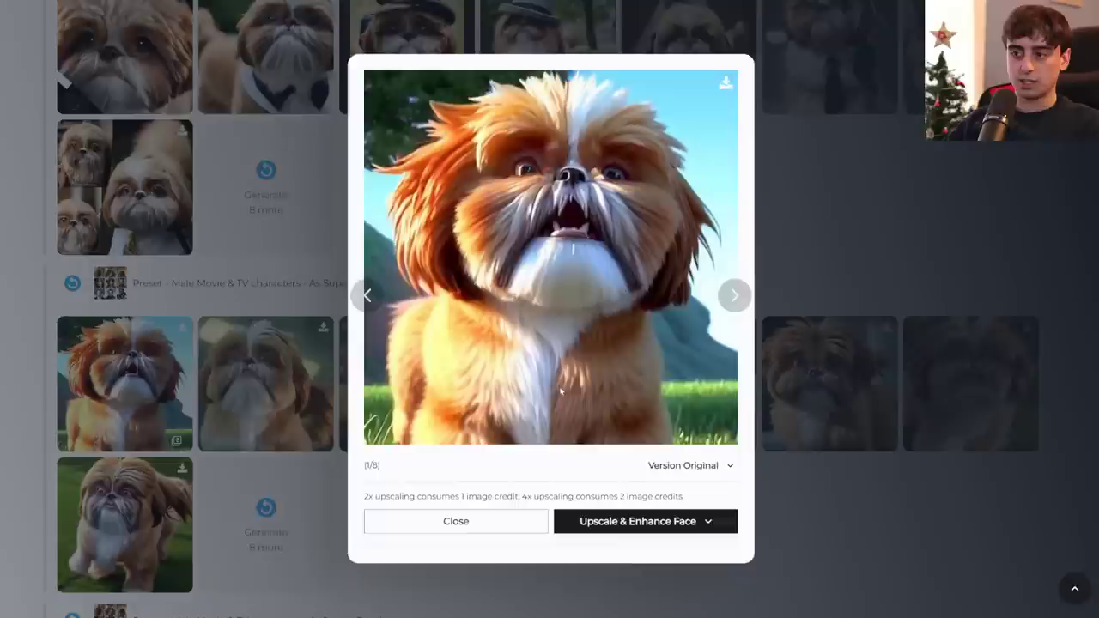
{"action": "left_click", "coordinate": [706, 523]}
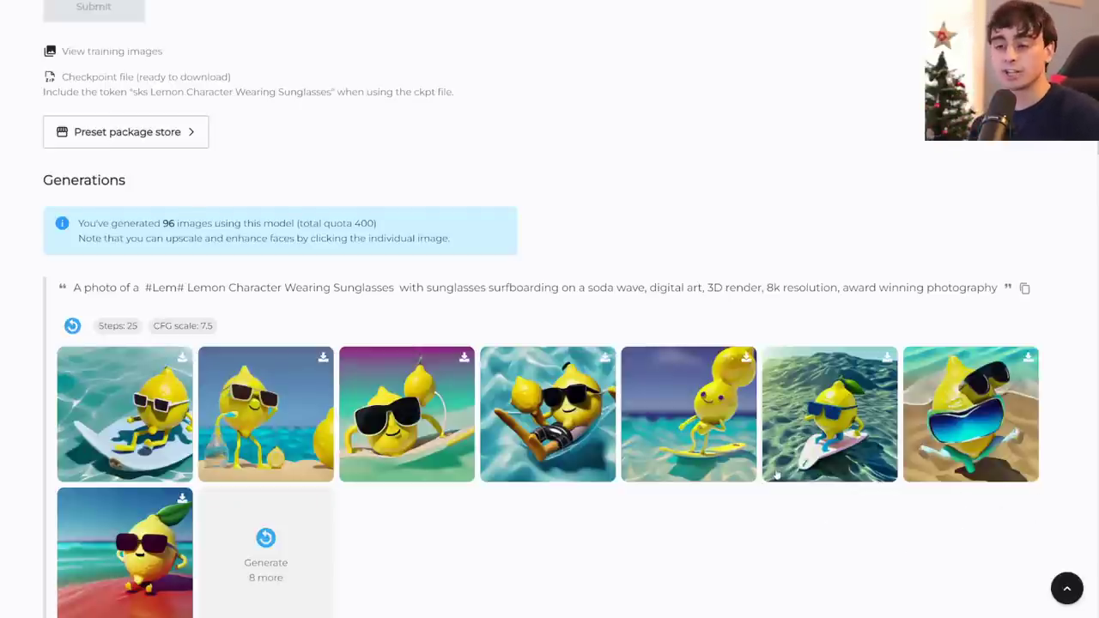
Upscale the sixth surfing lemon and the following beach lemon image to 4x.
{"action": "scroll", "coordinate": [776, 474], "scroll_direction": "down", "scroll_amount": 1}
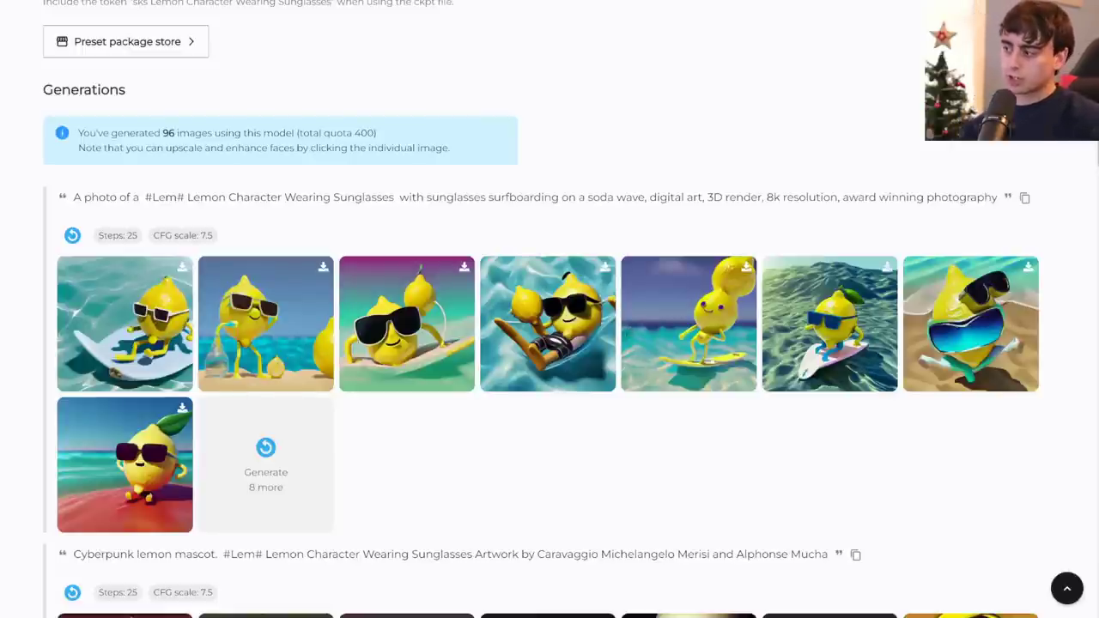
{"action": "left_click", "coordinate": [849, 351]}
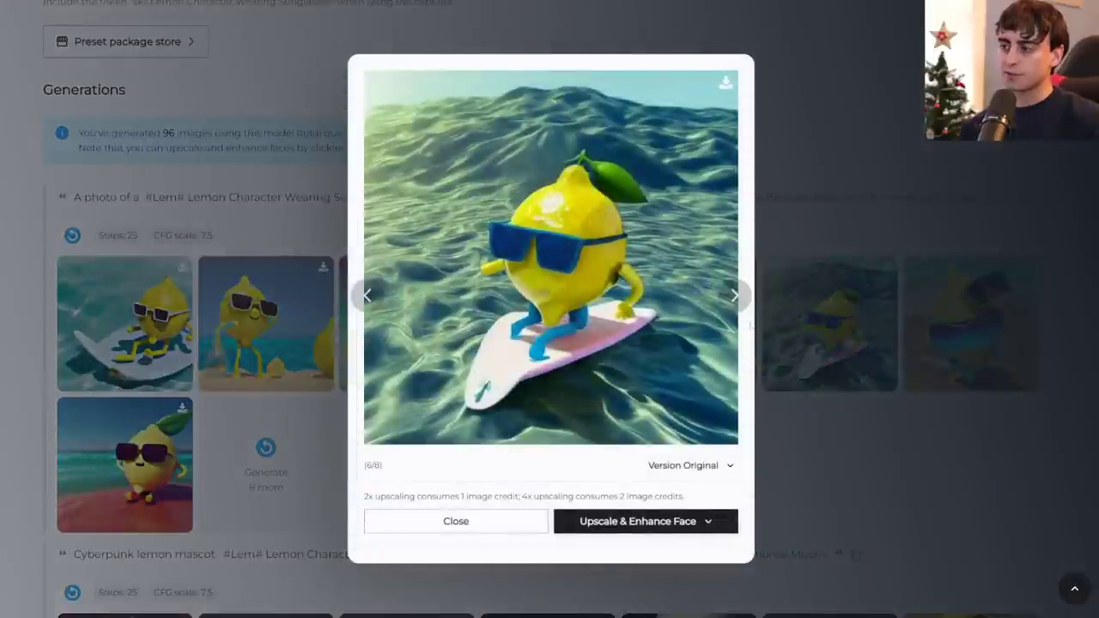
{"action": "left_click", "coordinate": [677, 523]}
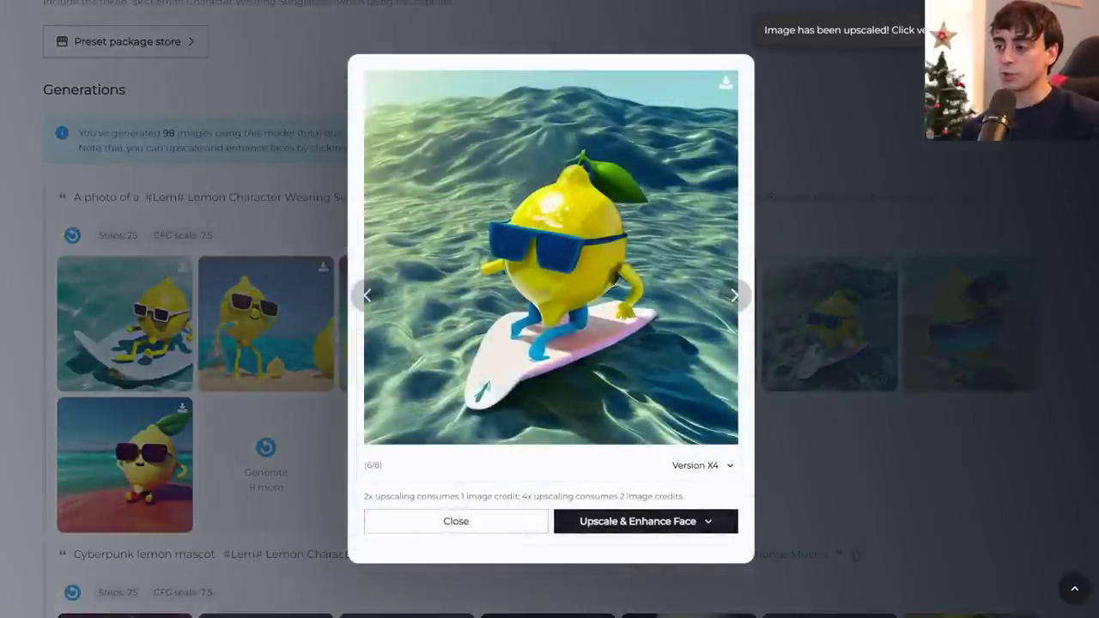
{"action": "key", "text": "Right"}
{"action": "key", "text": "Right"}
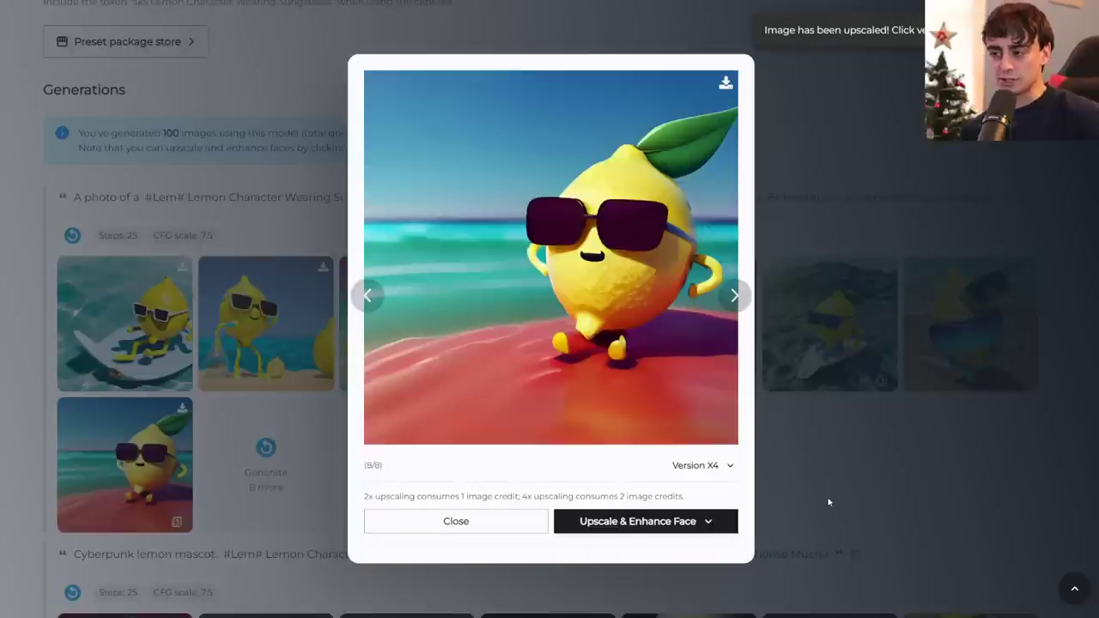
{"action": "left_click", "coordinate": [756, 476]}
{"action": "scroll", "coordinate": [417, 408], "scroll_direction": "down", "scroll_amount": 4}
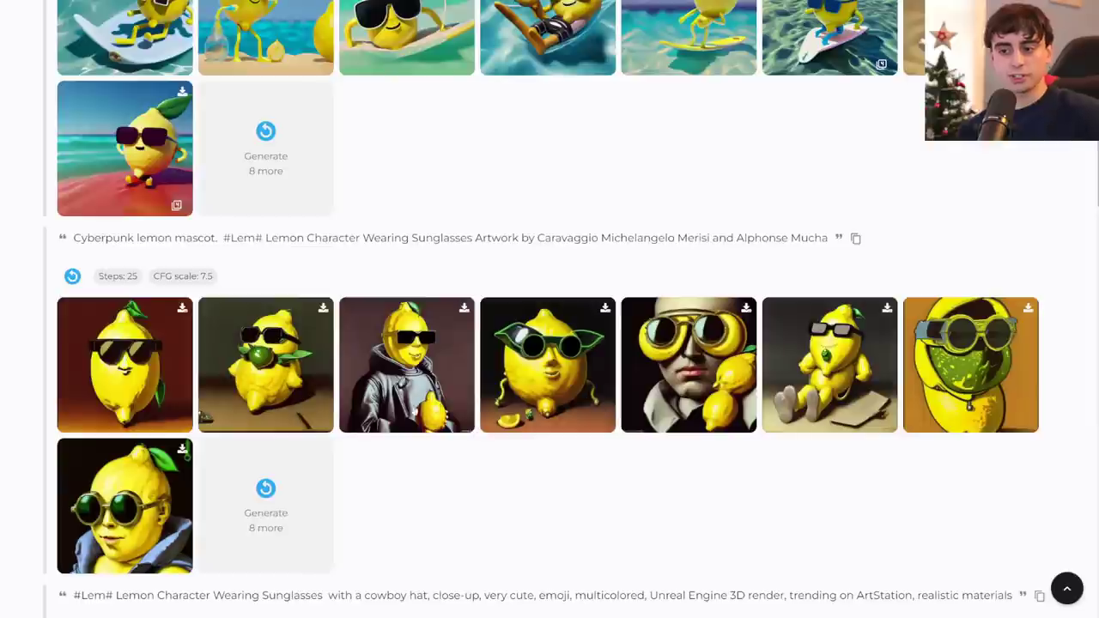
Preview the green-goggles, cowboy-hat and teal-sunglasses lemon images.
{"action": "left_click", "coordinate": [165, 490]}
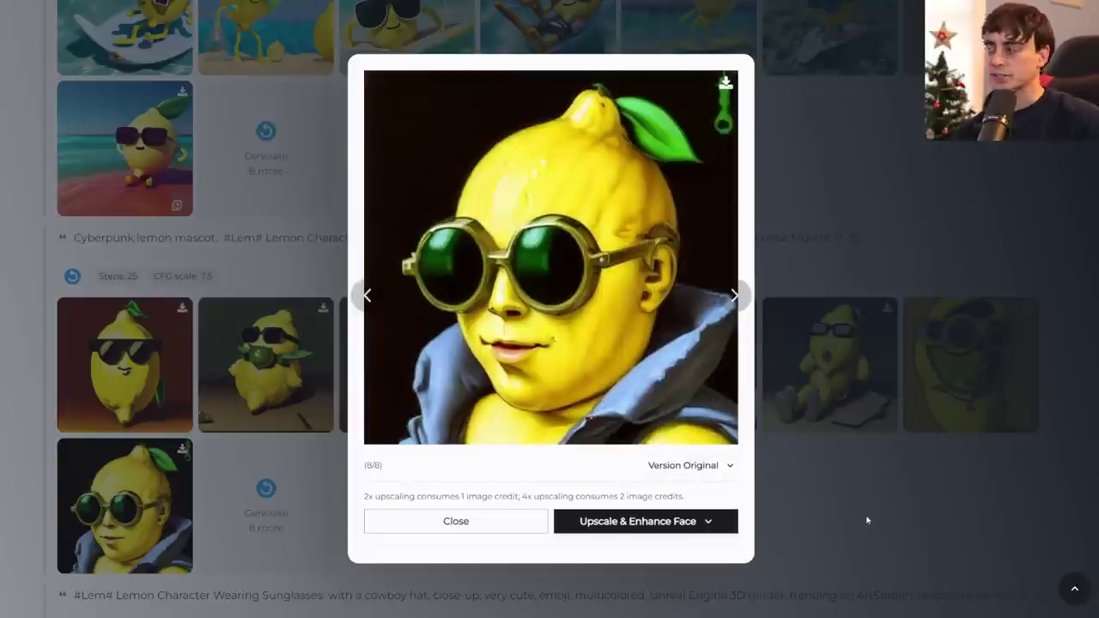
{"action": "key", "text": "Right"}
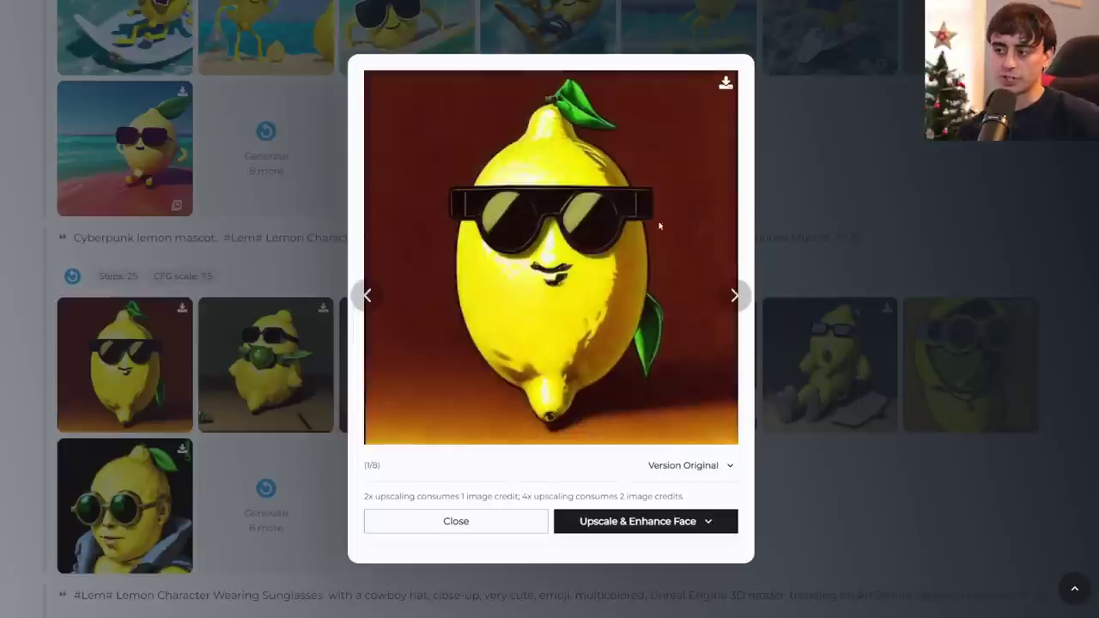
{"action": "left_click", "coordinate": [902, 557]}
{"action": "scroll", "coordinate": [1000, 293], "scroll_direction": "down", "scroll_amount": 5}
{"action": "left_click", "coordinate": [1000, 293]}
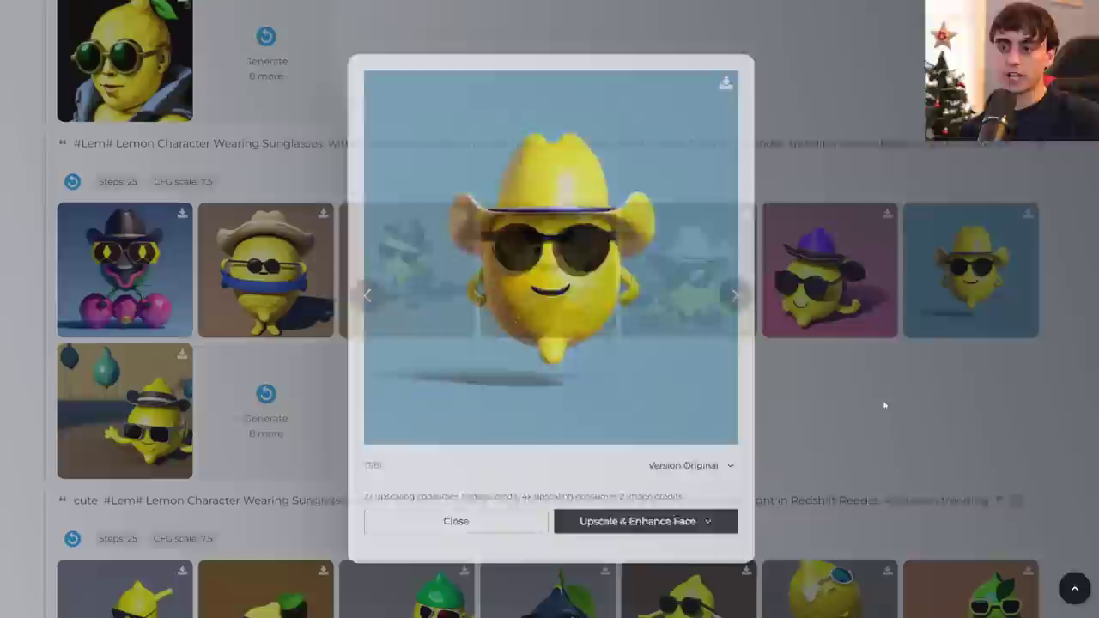
{"action": "left_click", "coordinate": [885, 404]}
{"action": "scroll", "coordinate": [885, 404], "scroll_direction": "down", "scroll_amount": 7}
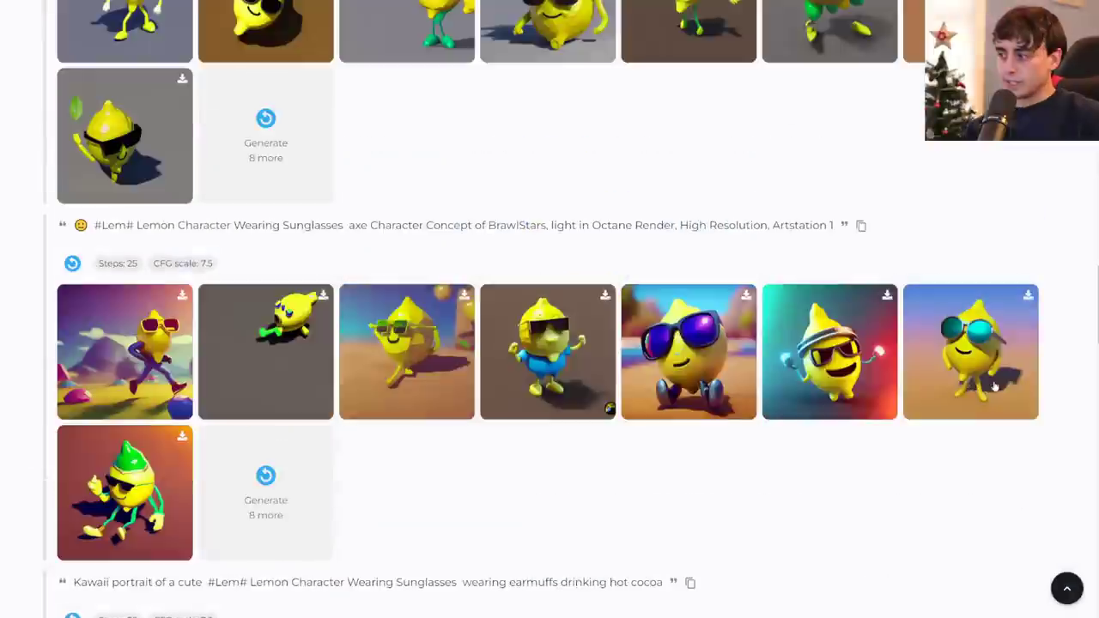
{"action": "left_click", "coordinate": [918, 395]}
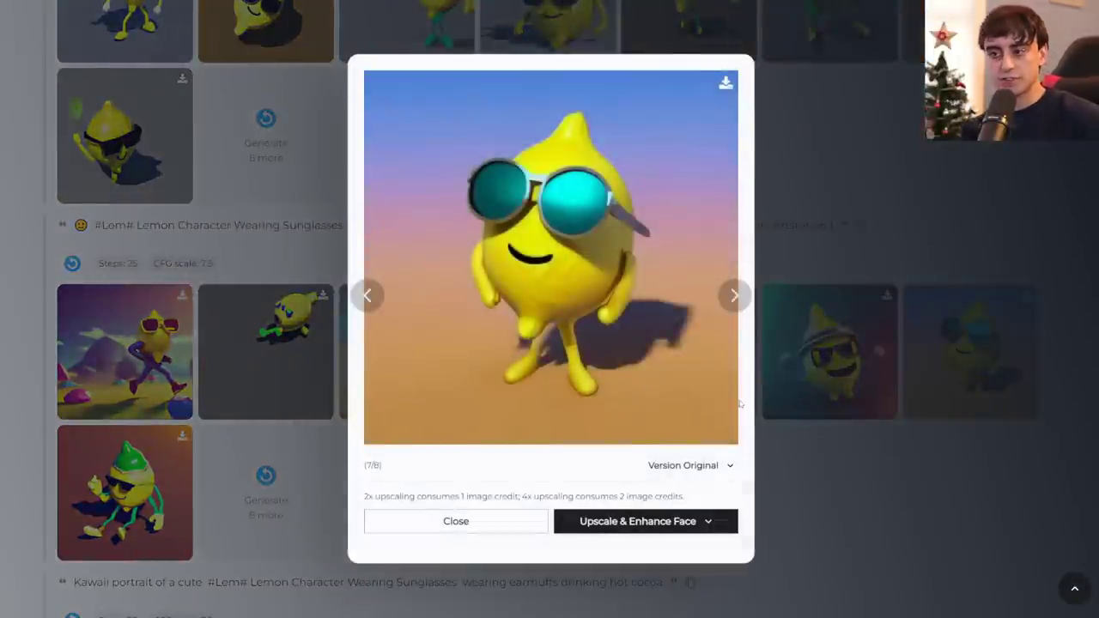
{"action": "left_click", "coordinate": [984, 494]}
Preview the street lemon, then upscale the seventh 'photo of' lemon image to 4x.
{"action": "scroll", "coordinate": [820, 386], "scroll_direction": "down", "scroll_amount": 6}
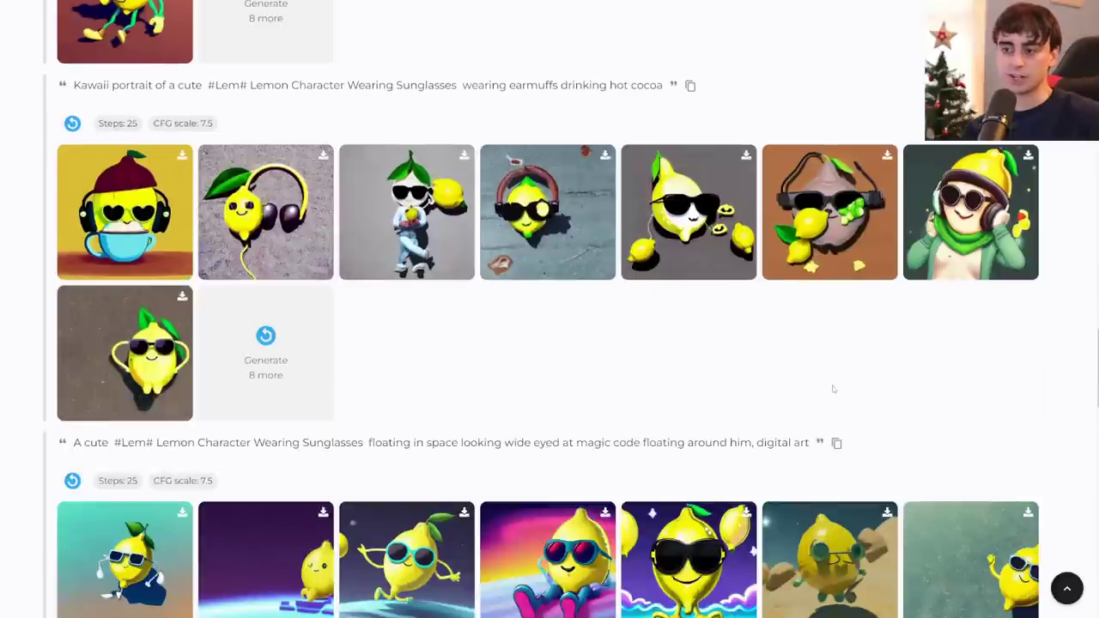
{"action": "scroll", "coordinate": [833, 388], "scroll_direction": "down", "scroll_amount": 5}
{"action": "scroll", "coordinate": [858, 393], "scroll_direction": "down", "scroll_amount": 1}
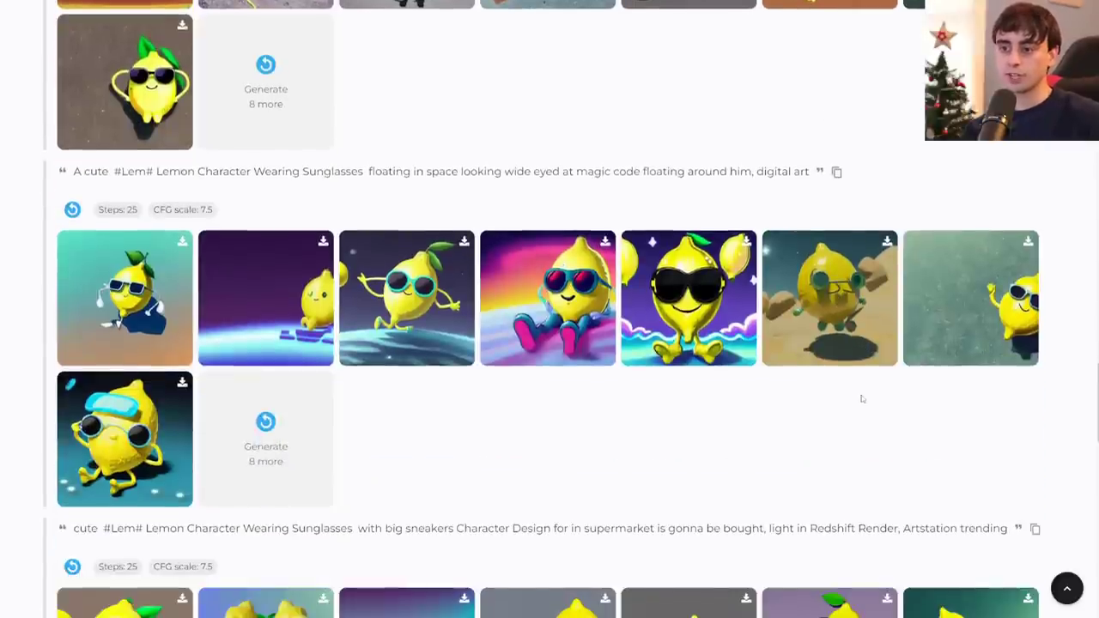
{"action": "scroll", "coordinate": [862, 399], "scroll_direction": "down", "scroll_amount": 4}
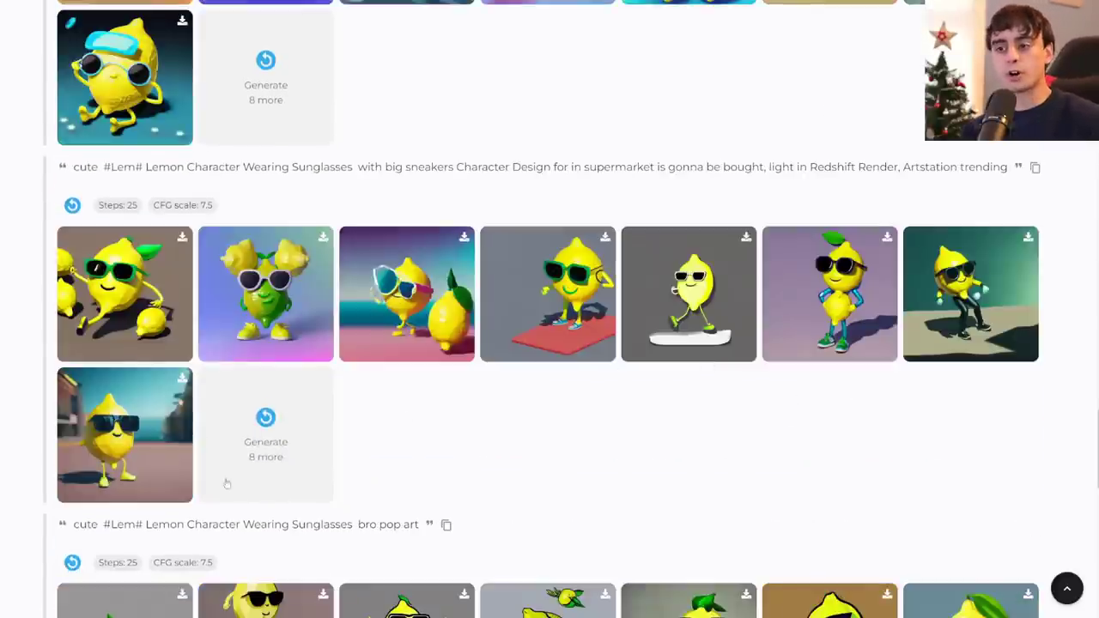
{"action": "left_click", "coordinate": [167, 479]}
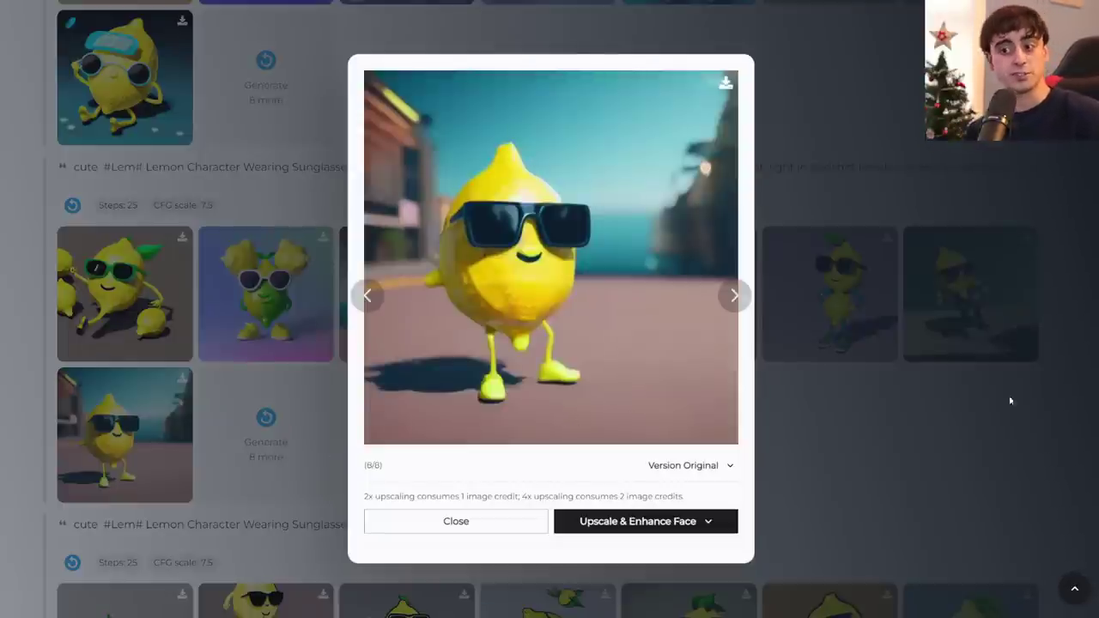
{"action": "left_click", "coordinate": [932, 446]}
{"action": "scroll", "coordinate": [687, 498], "scroll_direction": "down", "scroll_amount": 10}
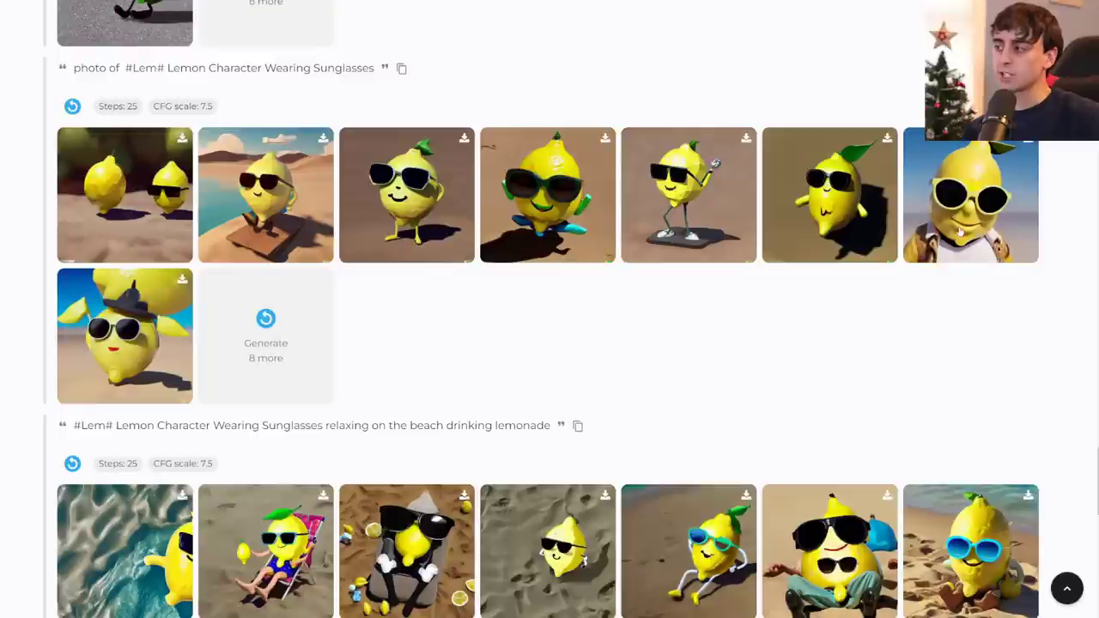
{"action": "left_click", "coordinate": [960, 230]}
{"action": "left_click", "coordinate": [728, 521]}
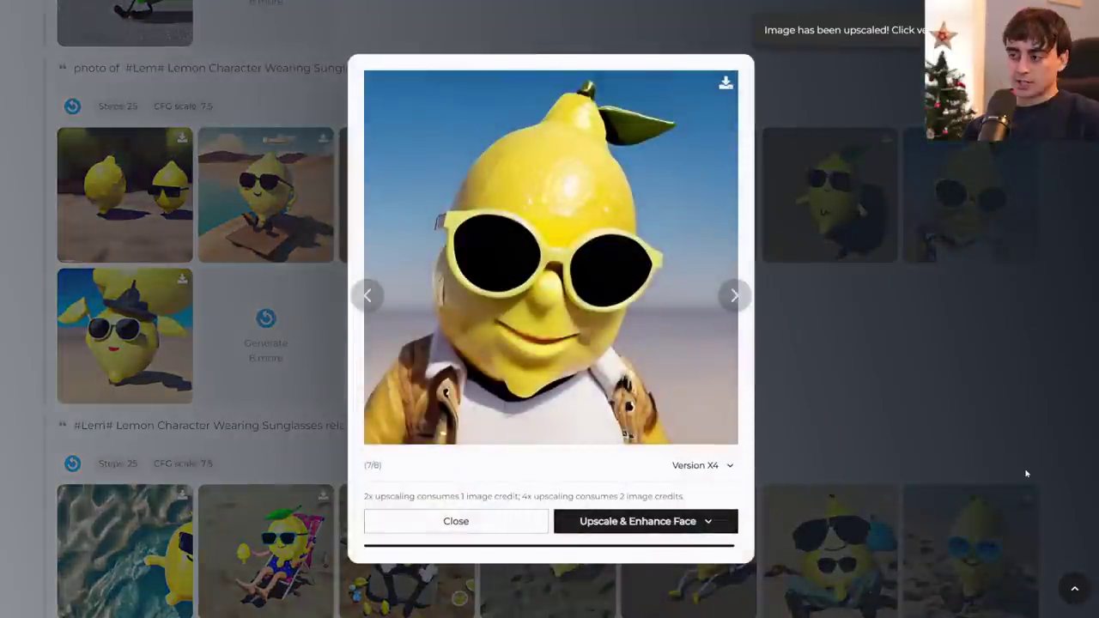